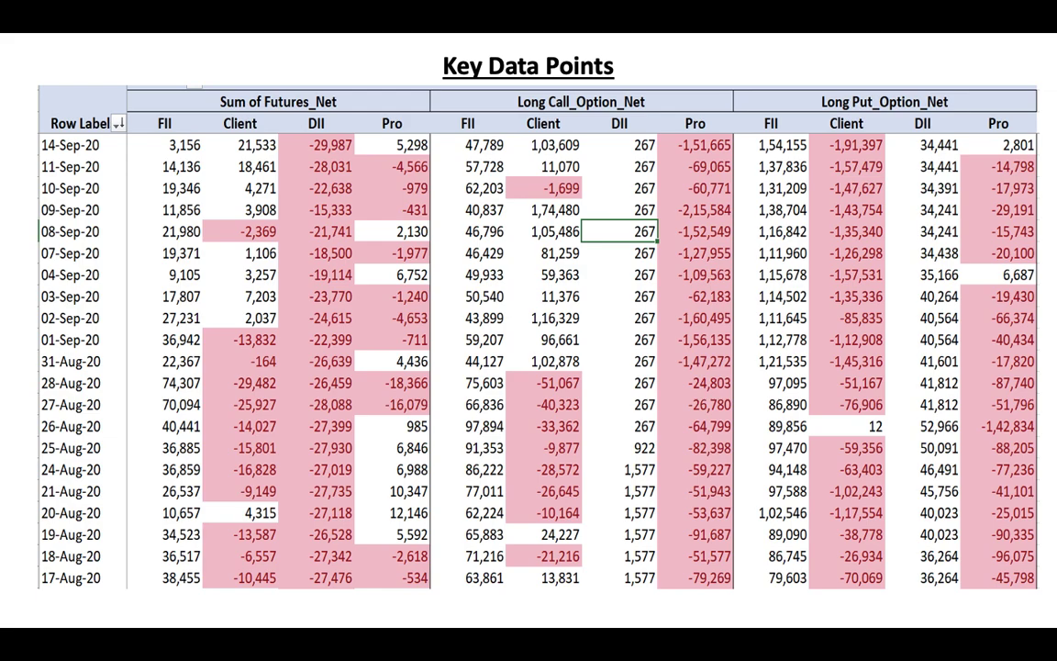
# Advance past the Key Data Points slide, switch to the TradingView charts in Chrome and show the four-chart layout full screen.
pyautogui.press('Right')
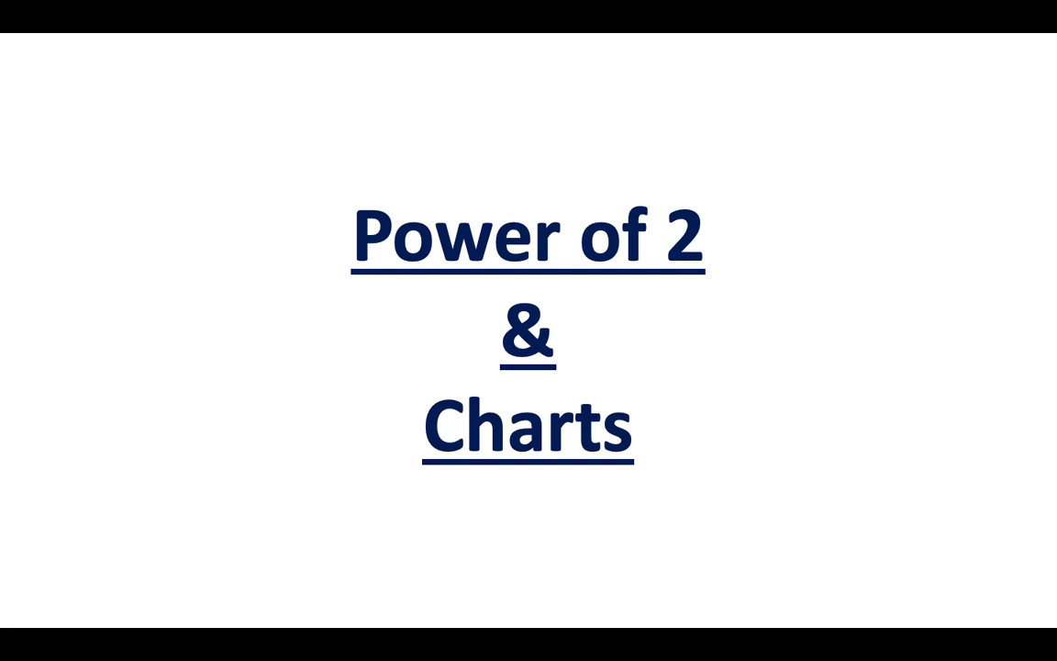
pyautogui.press('super+Tab')
pyautogui.press('super+Tab')
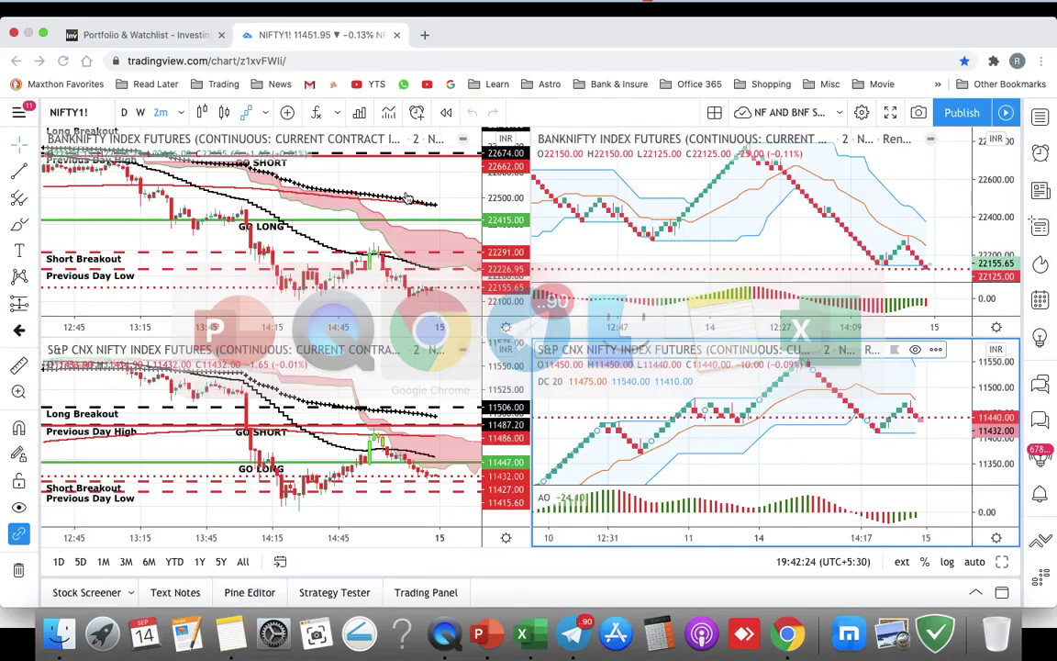
pyautogui.click(889, 112)
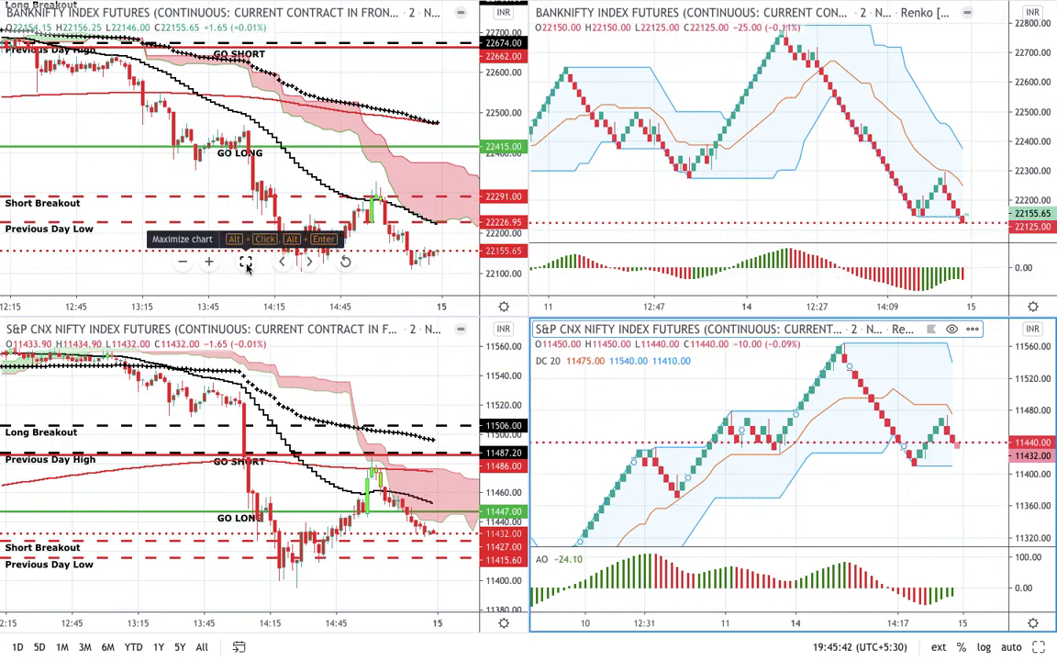
# Maximize the BANKNIFTY futures 2-minute candlestick chart, examine price against the breakout and GO LONG/GO SHORT levels, and restore the four-chart layout.
pyautogui.click(246, 265)
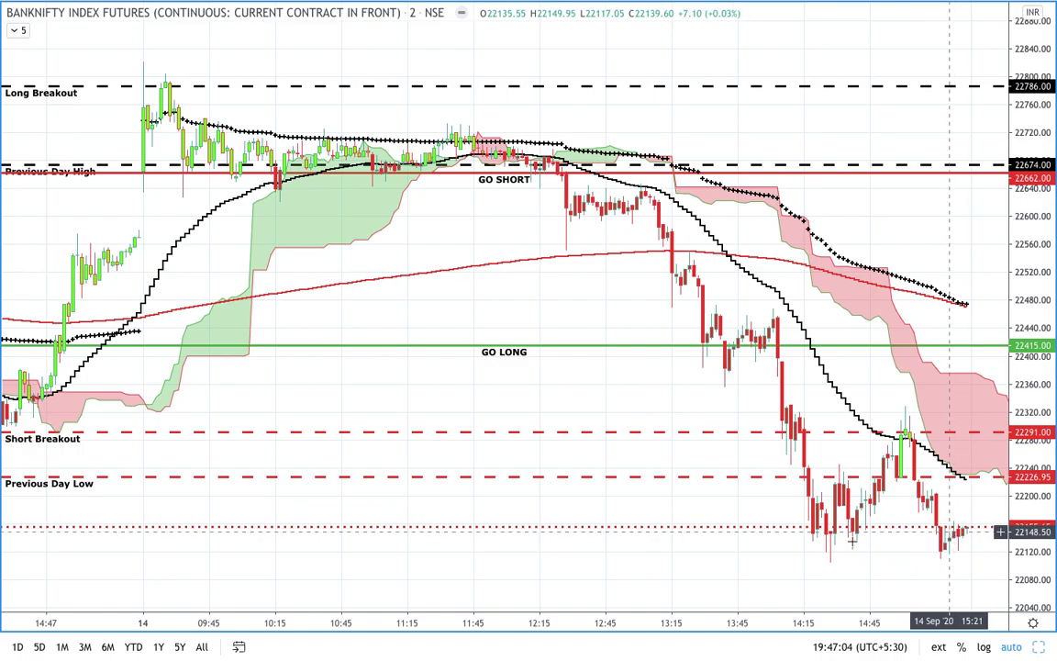
pyautogui.moveTo(510, 578)
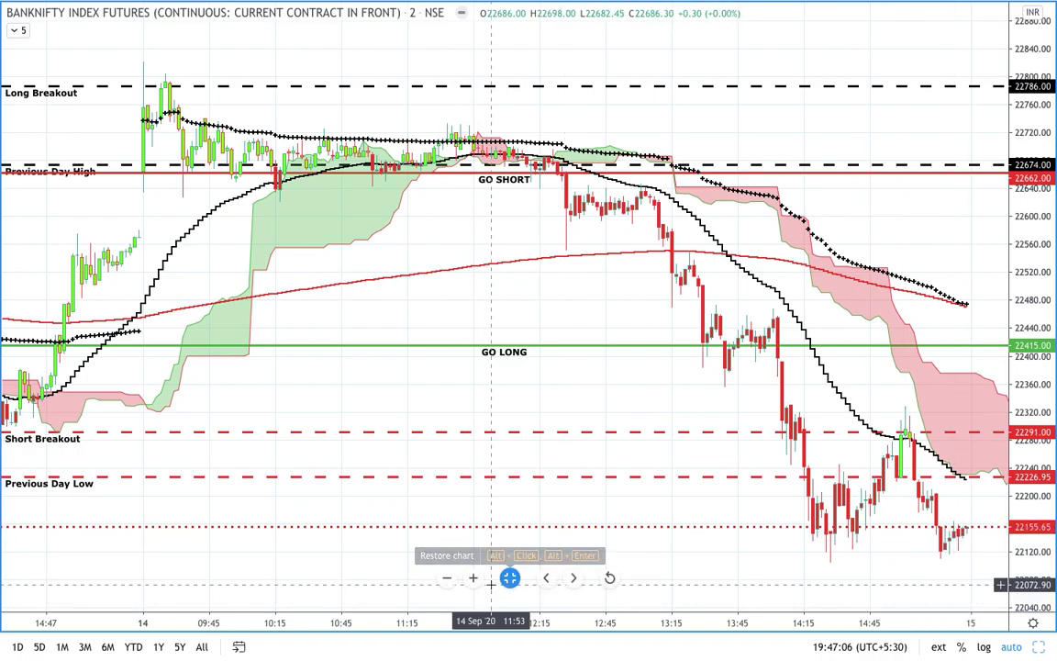
pyautogui.hotkey('alt', 'Return')
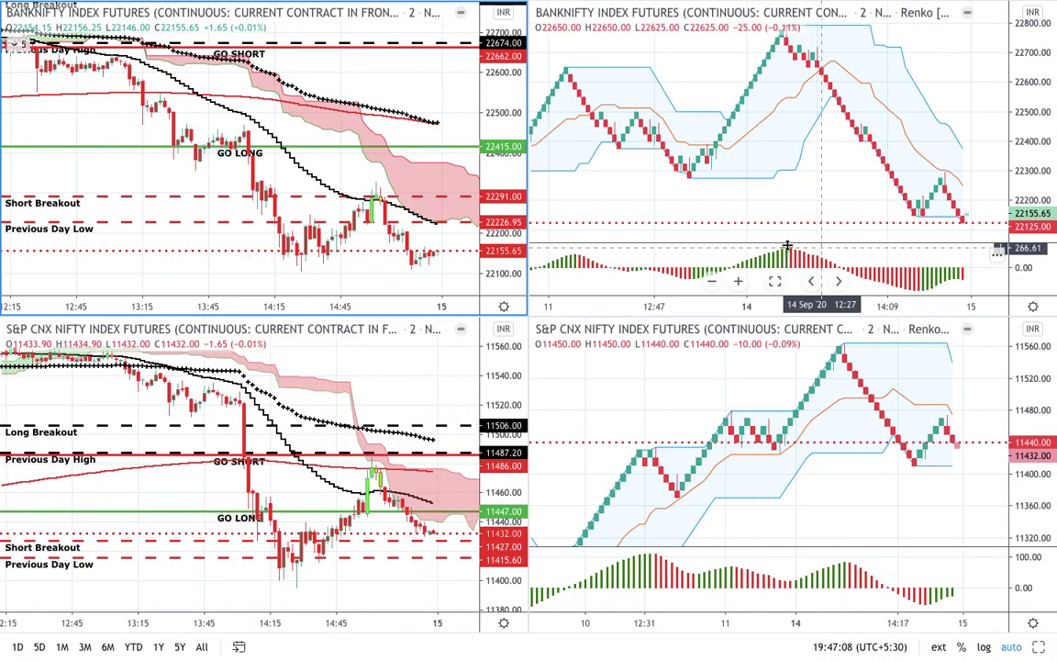
# Maximize the BANKNIFTY Renko chart, examine the price bricks, Donchian channel and AO histogram, and restore the four-chart layout.
pyautogui.click(775, 282)
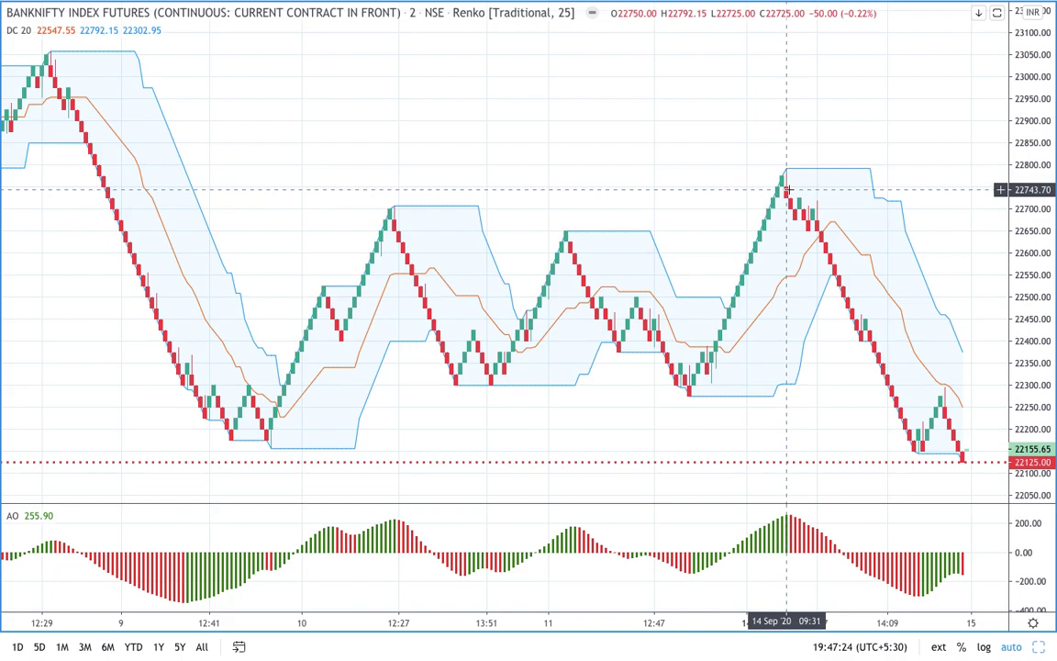
pyautogui.scroll(2, 780, 179)
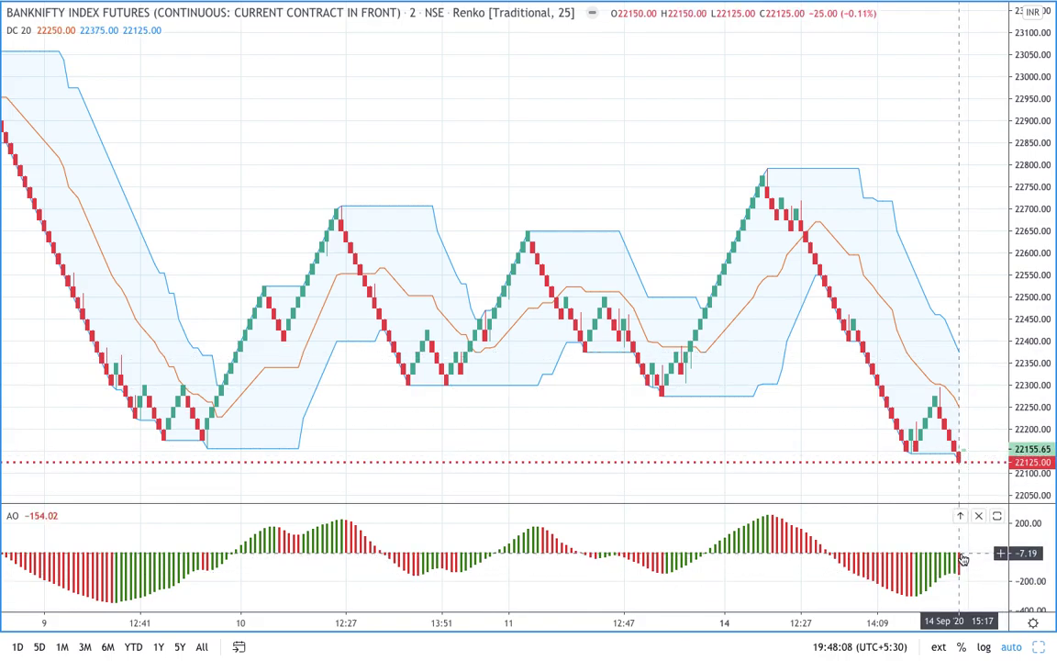
pyautogui.moveTo(592, 595)
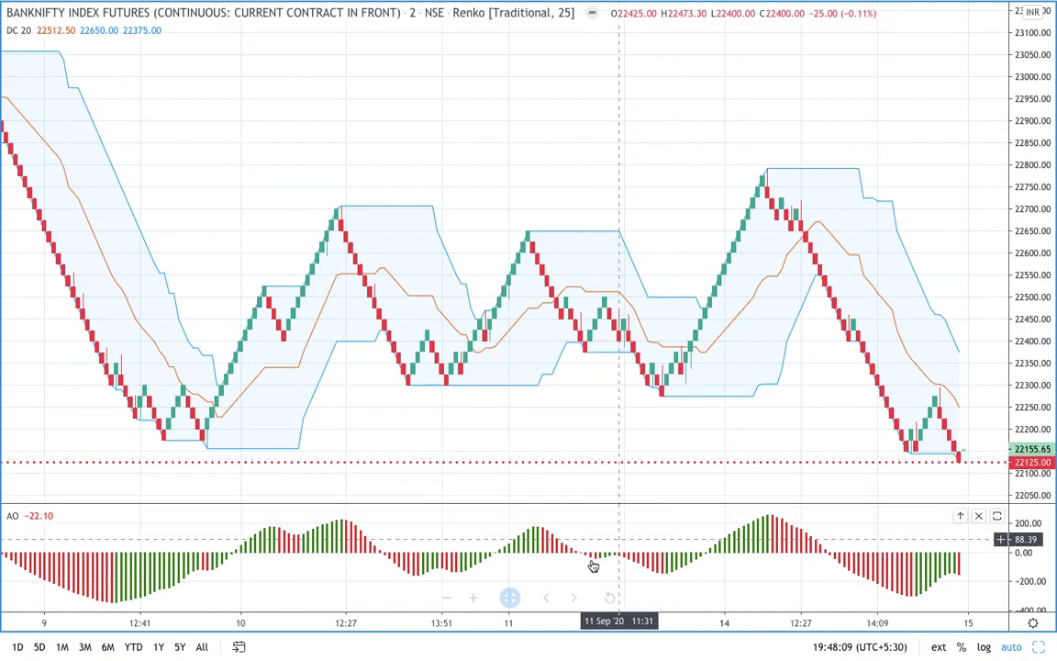
pyautogui.click(509, 597)
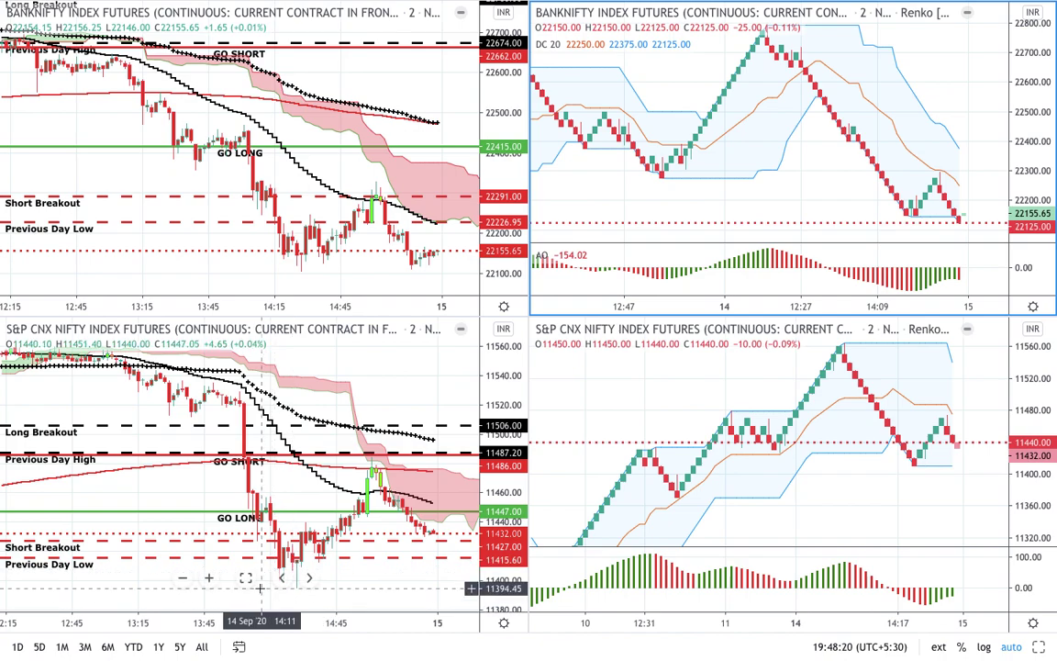
# Maximize the S&P CNX NIFTY futures 2-minute candlestick chart, examine price against its marked levels, and restore the four-chart layout.
pyautogui.hotkey('alt', 'Return')
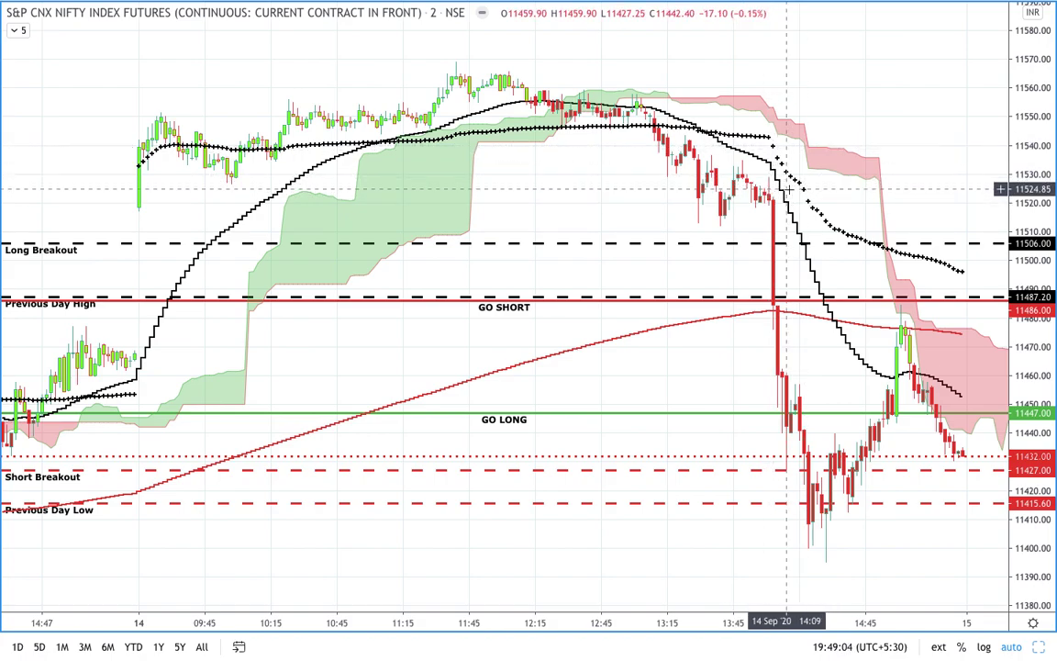
pyautogui.moveTo(772, 161); pyautogui.dragTo(777, 147)
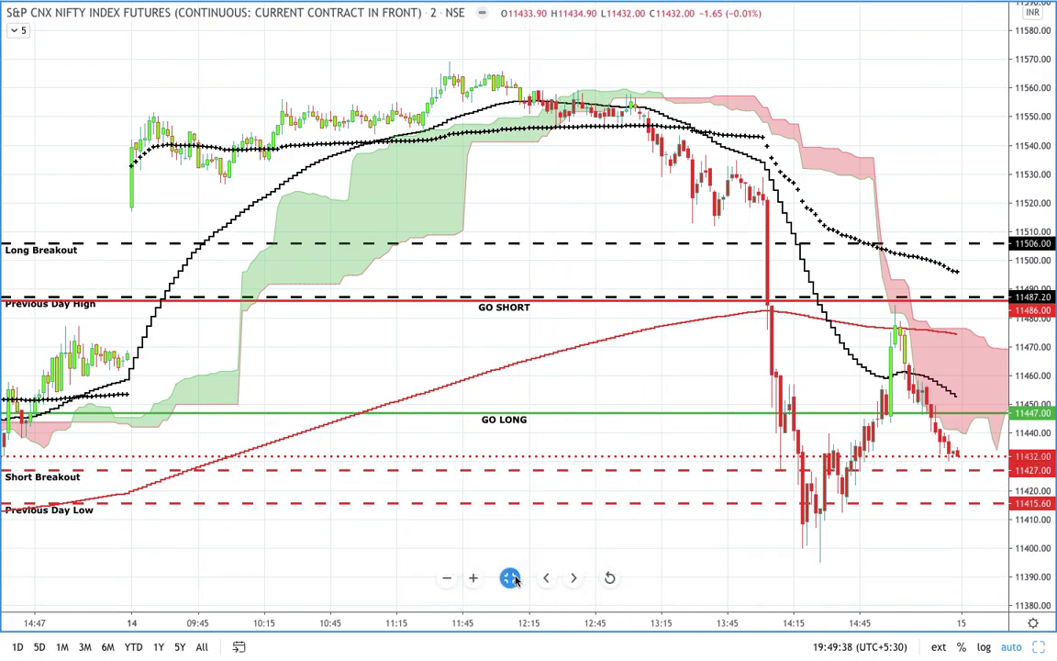
pyautogui.click(510, 578)
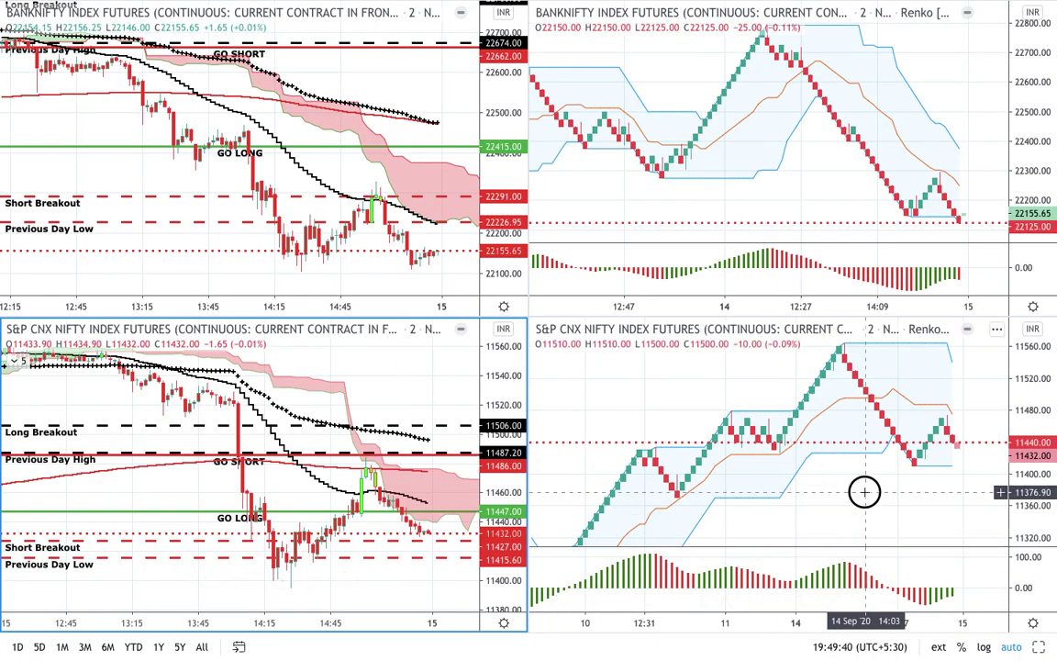
# Maximize the S&P CNX NIFTY Renko chart, reset its view, examine the swings, Donchian channel and AO histogram, and restore the four-chart layout.
pyautogui.click(776, 590)
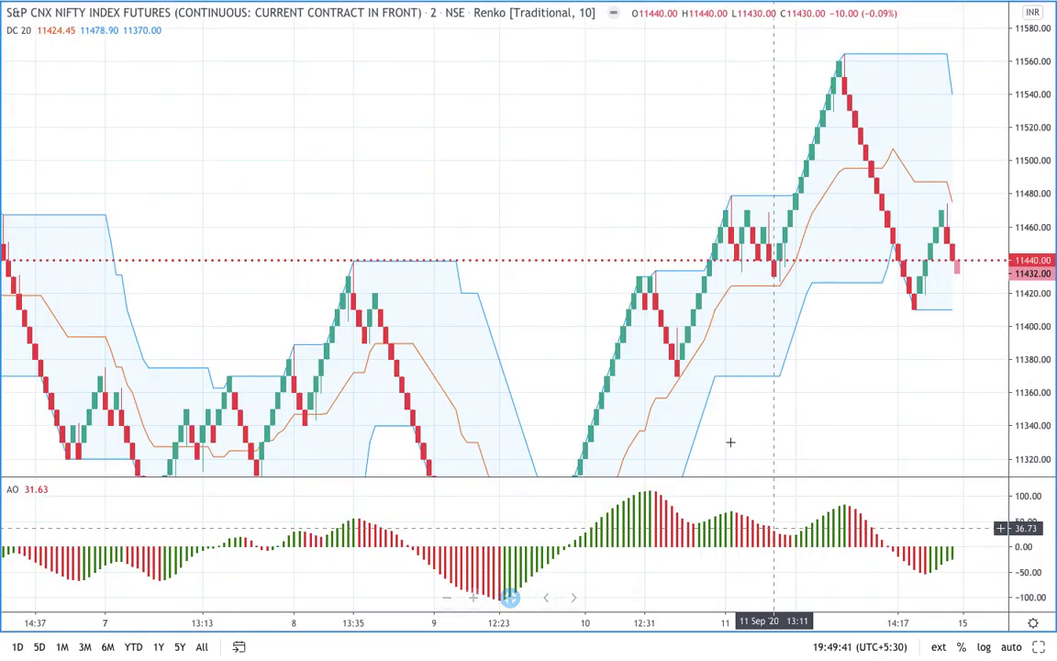
pyautogui.moveTo(510, 597)
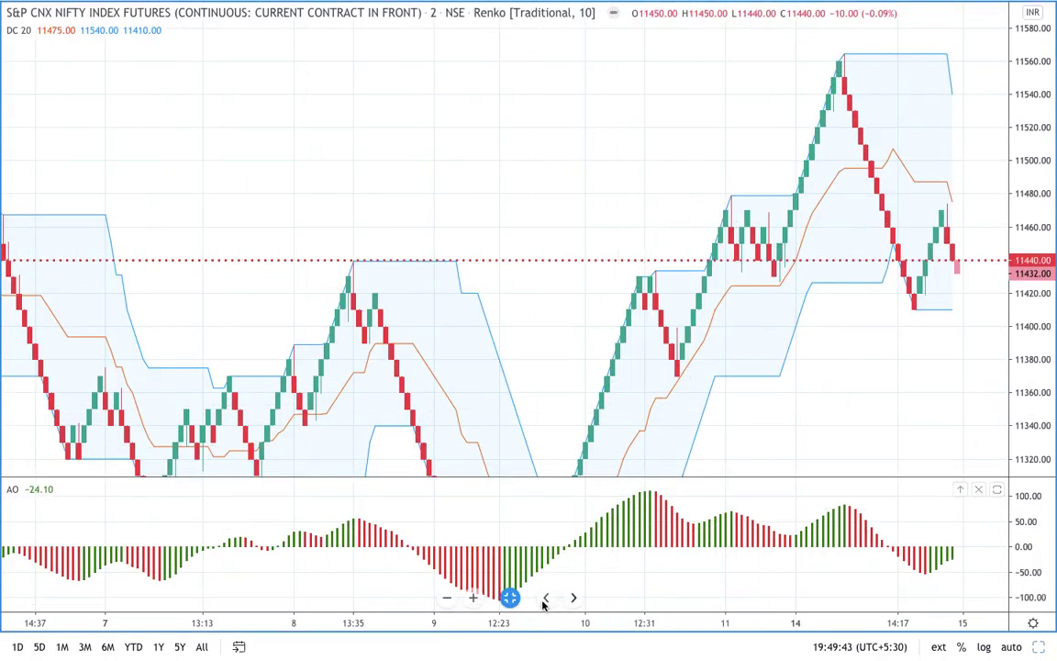
pyautogui.moveTo(1003, 246); pyautogui.dragTo(1003, 299)
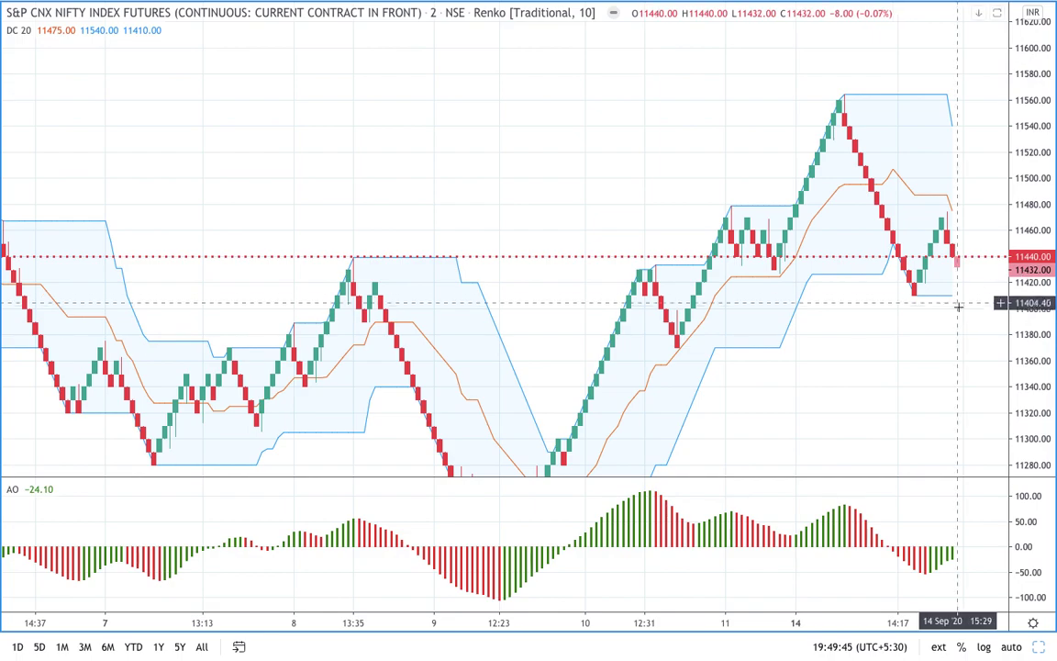
pyautogui.click(609, 597)
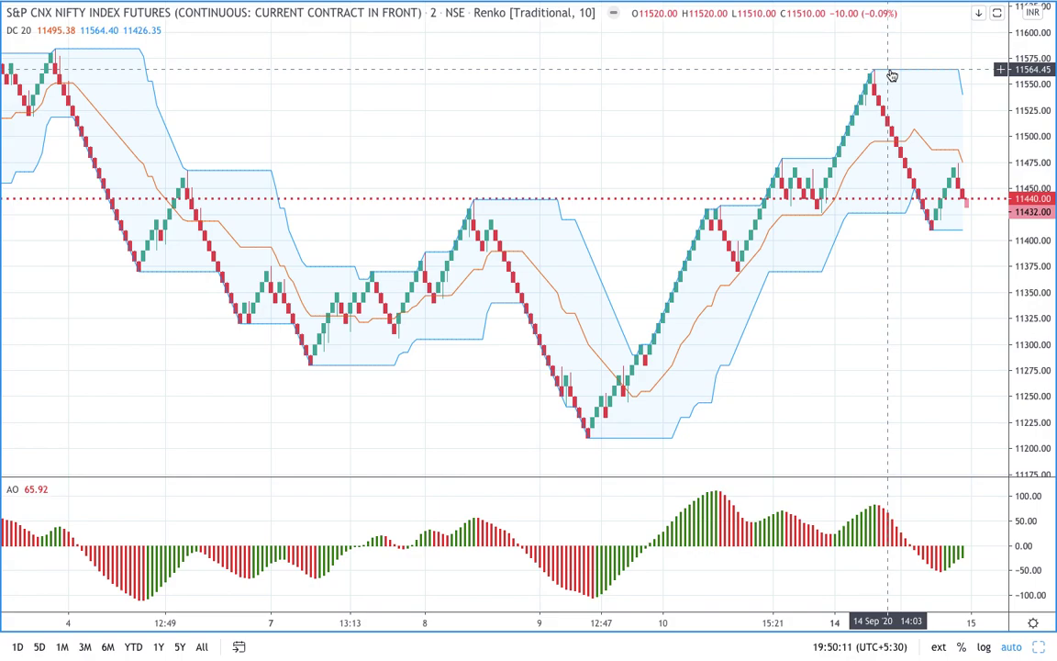
pyautogui.scroll(2, 899, 76)
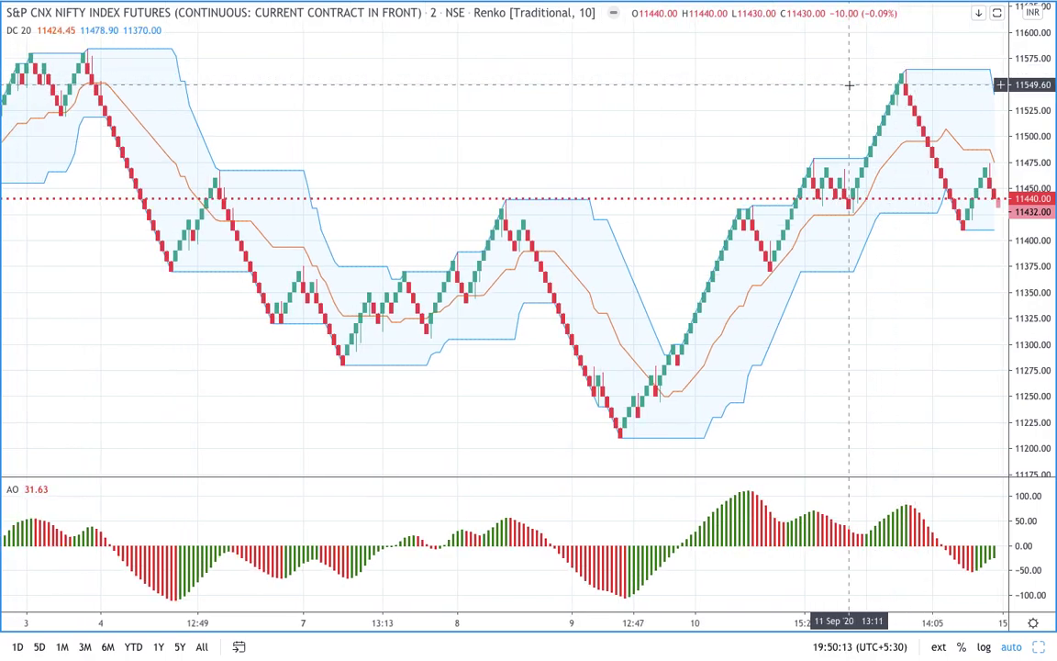
pyautogui.moveTo(793, 90); pyautogui.dragTo(904, 90)
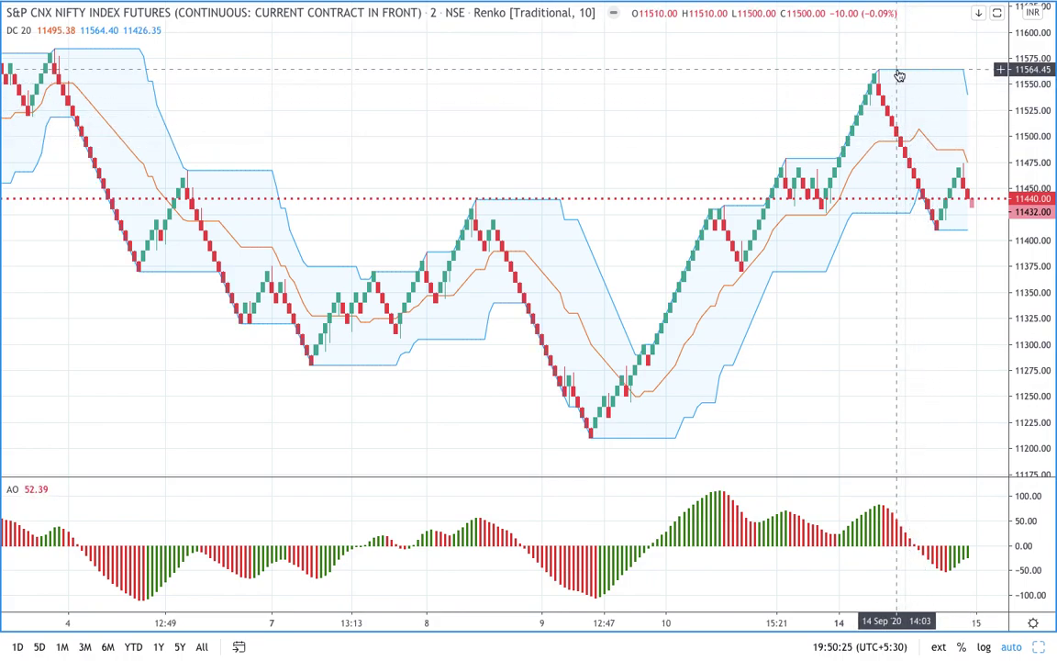
pyautogui.scroll(1, 895, 108)
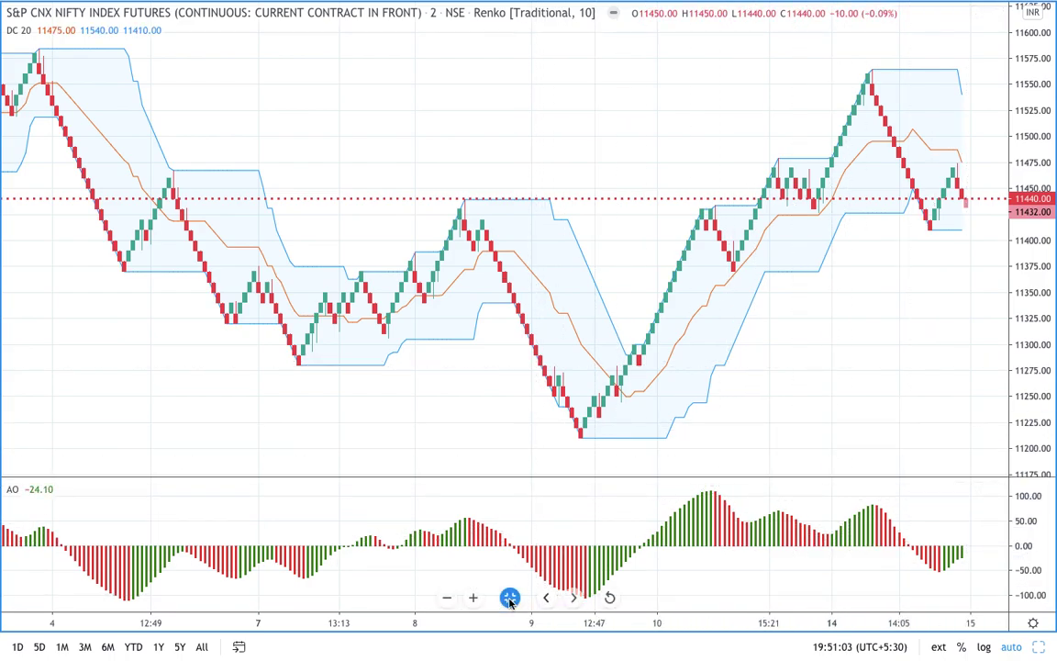
pyautogui.click(510, 597)
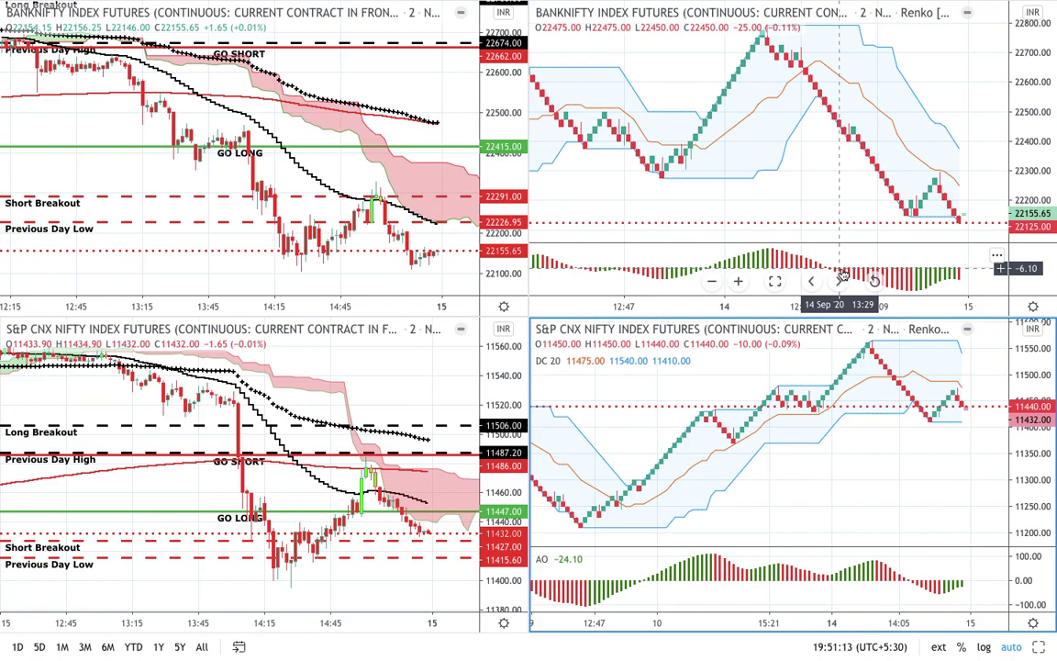
# Switch to the Investing.com portfolio page and load the saved layout "YT - Bank Nifty 1 Hour Chart" to review its Fibonacci levels.
pyautogui.press('super+ctrl+f')
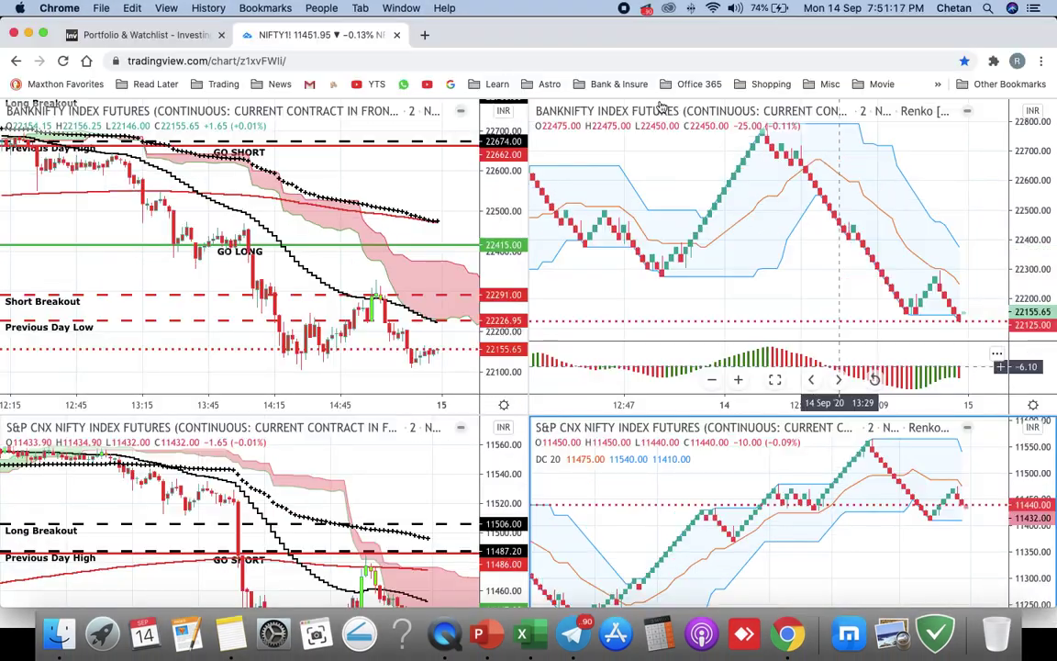
pyautogui.click(153, 39)
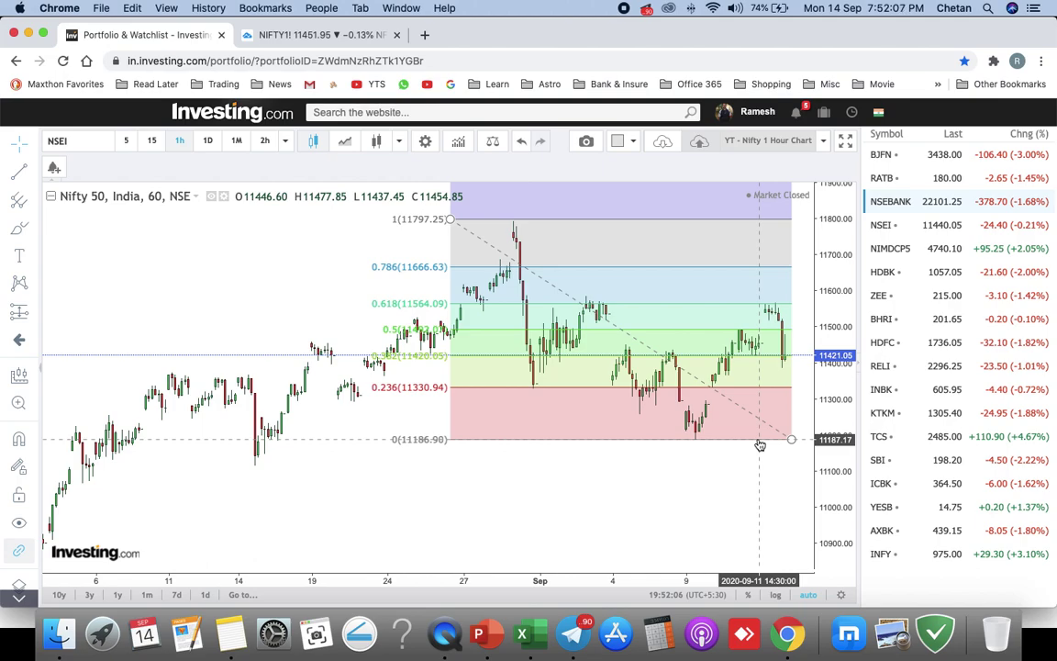
pyautogui.click(662, 141)
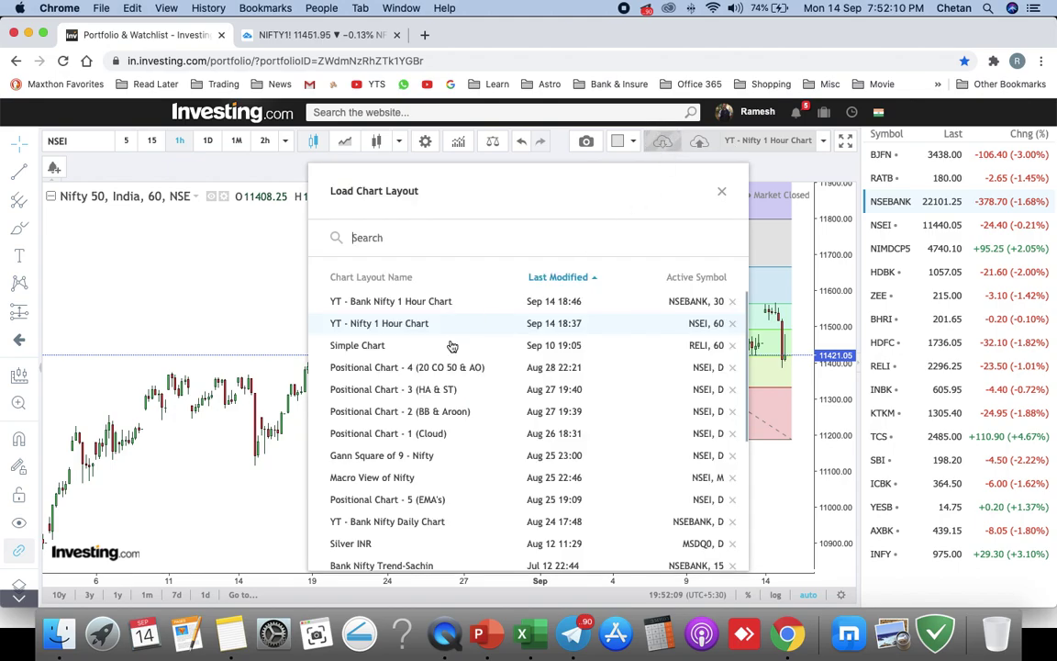
pyautogui.click(409, 301)
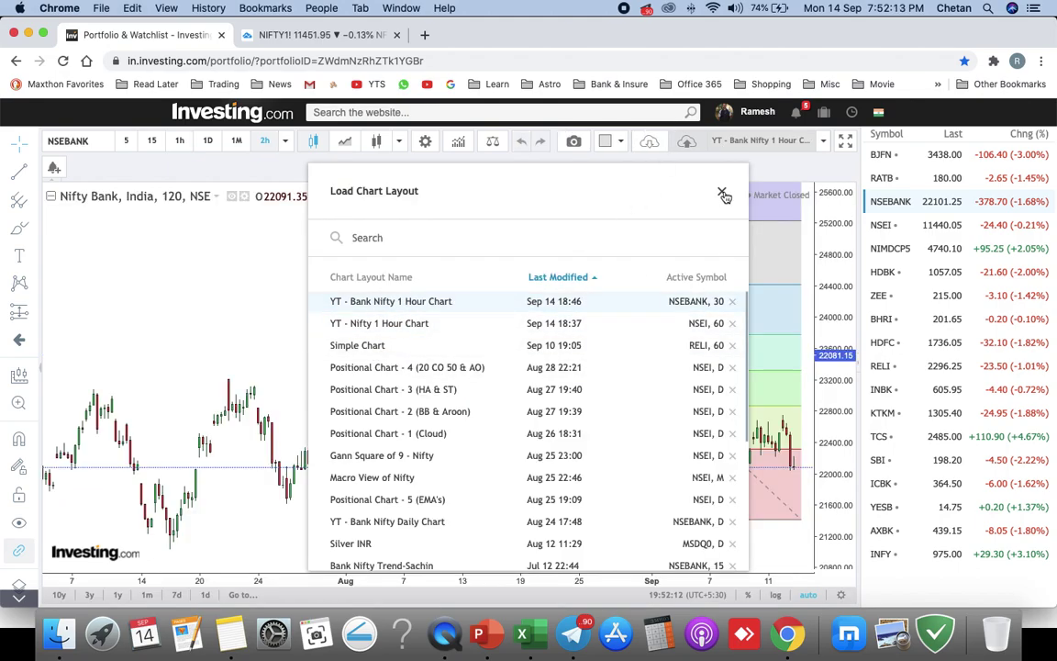
pyautogui.click(722, 192)
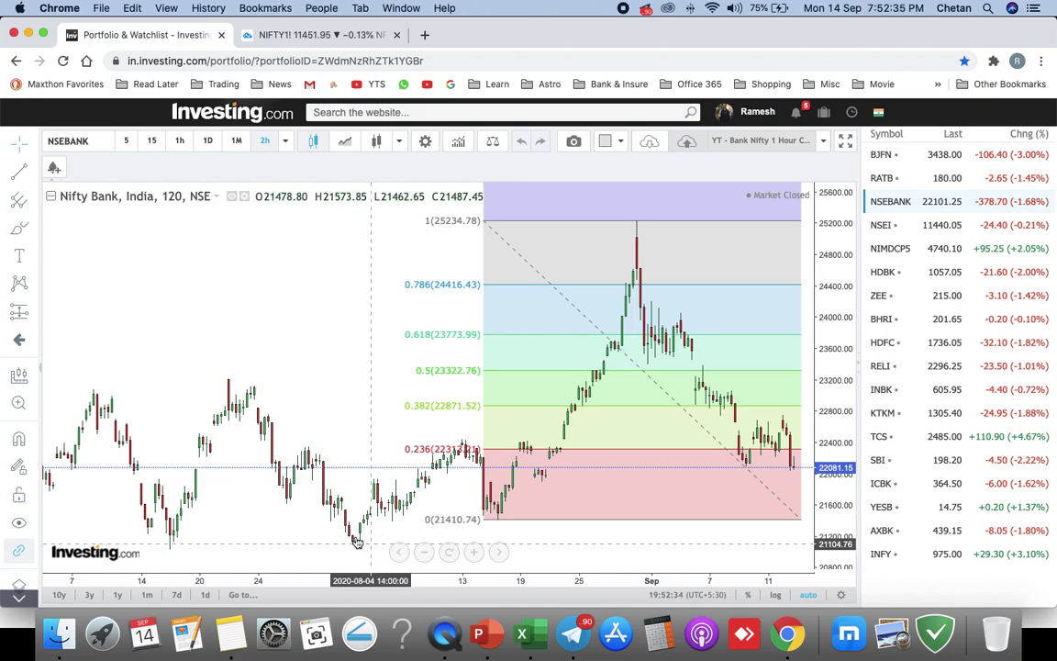
pyautogui.scroll(-3, 354, 462)
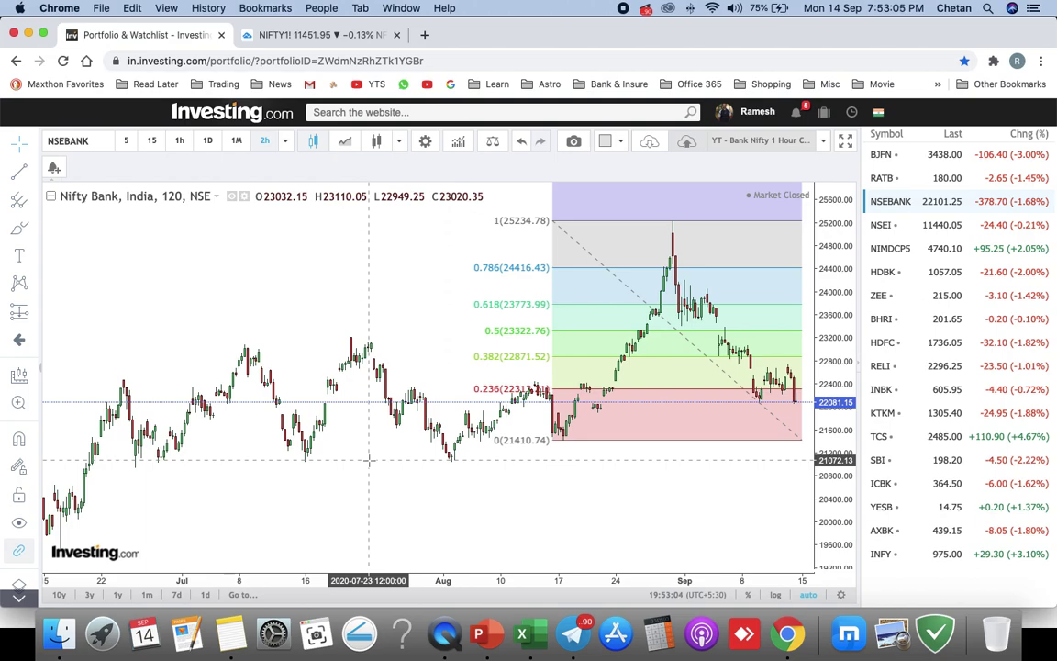
# Load the saved layout "Positional Chart - 1 (Cloud)" and rescale the Nifty 50 daily chart so recent candles and the Ichimoku cloud are enlarged.
pyautogui.click(649, 140)
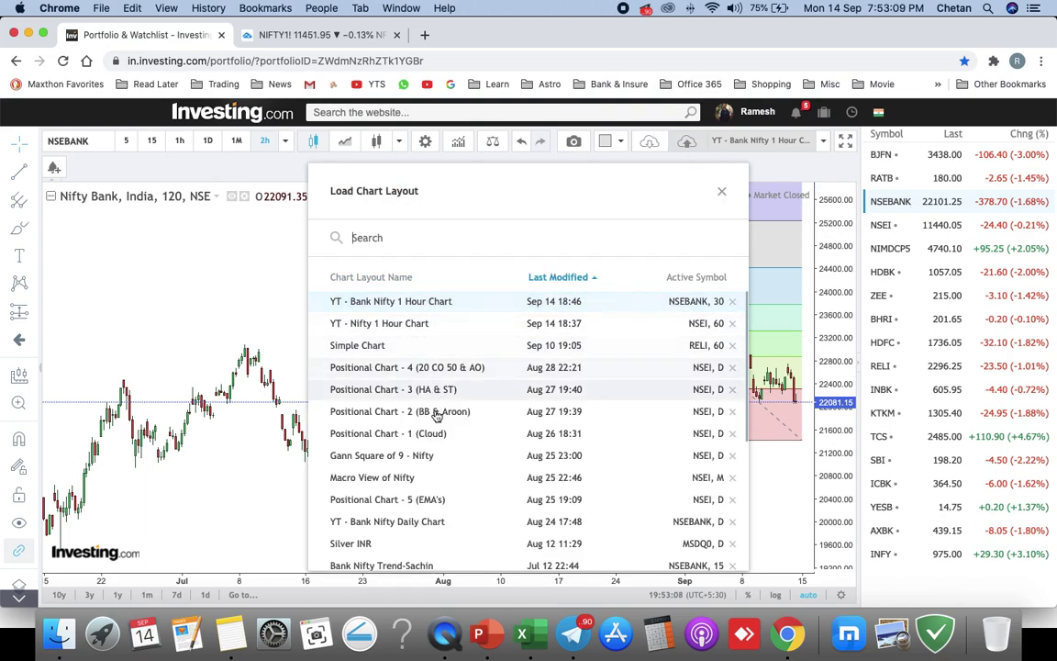
pyautogui.click(721, 191)
pyautogui.moveTo(838, 498); pyautogui.dragTo(838, 414)
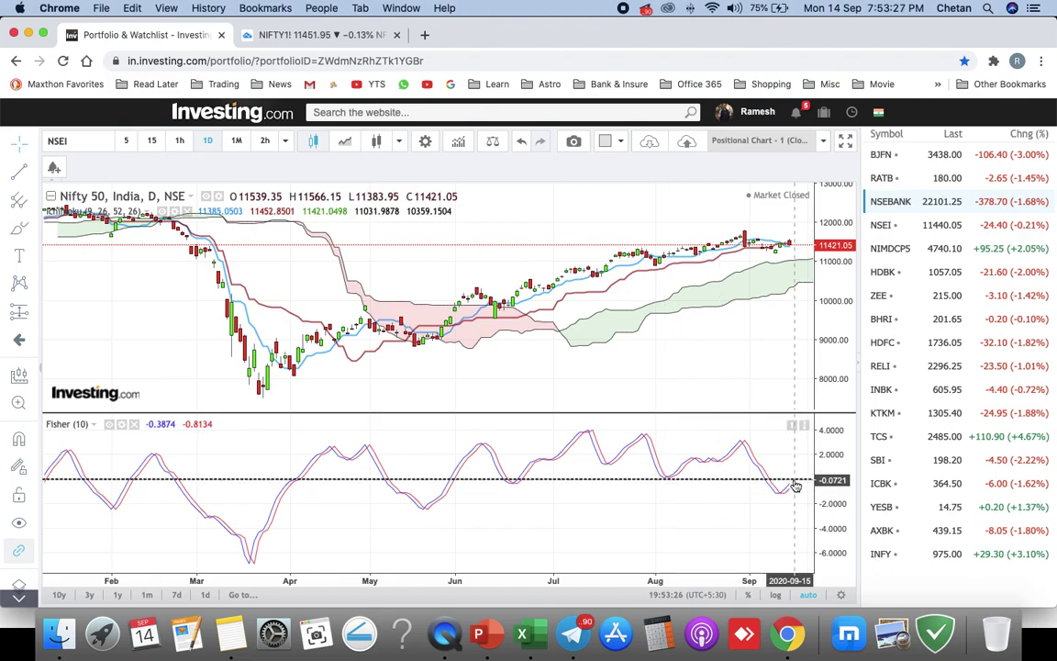
pyautogui.click(751, 449)
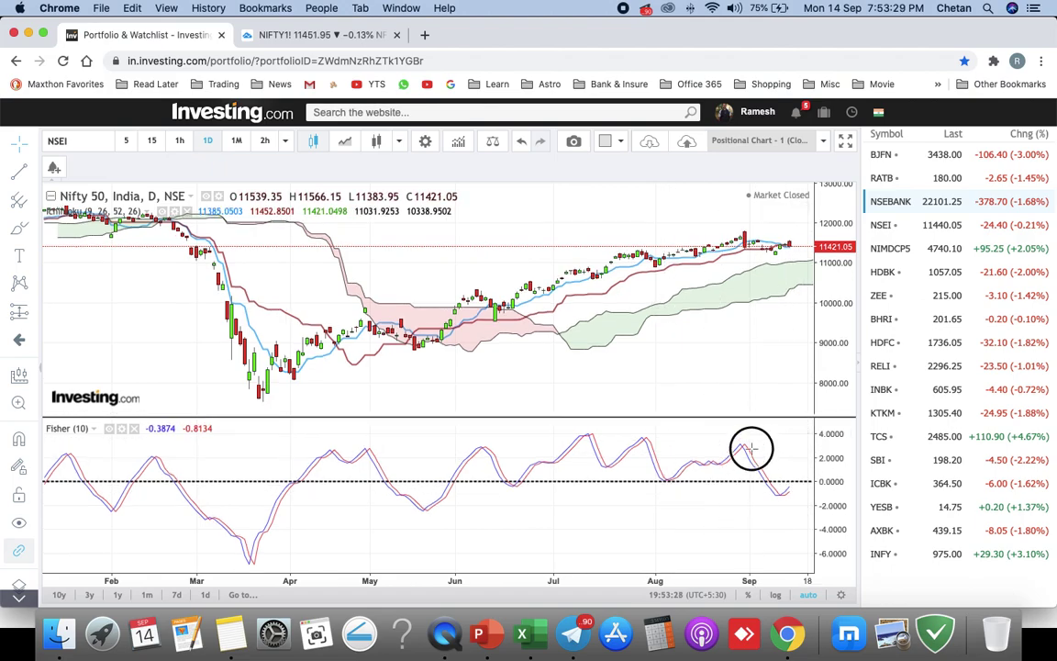
pyautogui.moveTo(826, 268); pyautogui.dragTo(822, 296)
pyautogui.moveTo(709, 363); pyautogui.dragTo(657, 359)
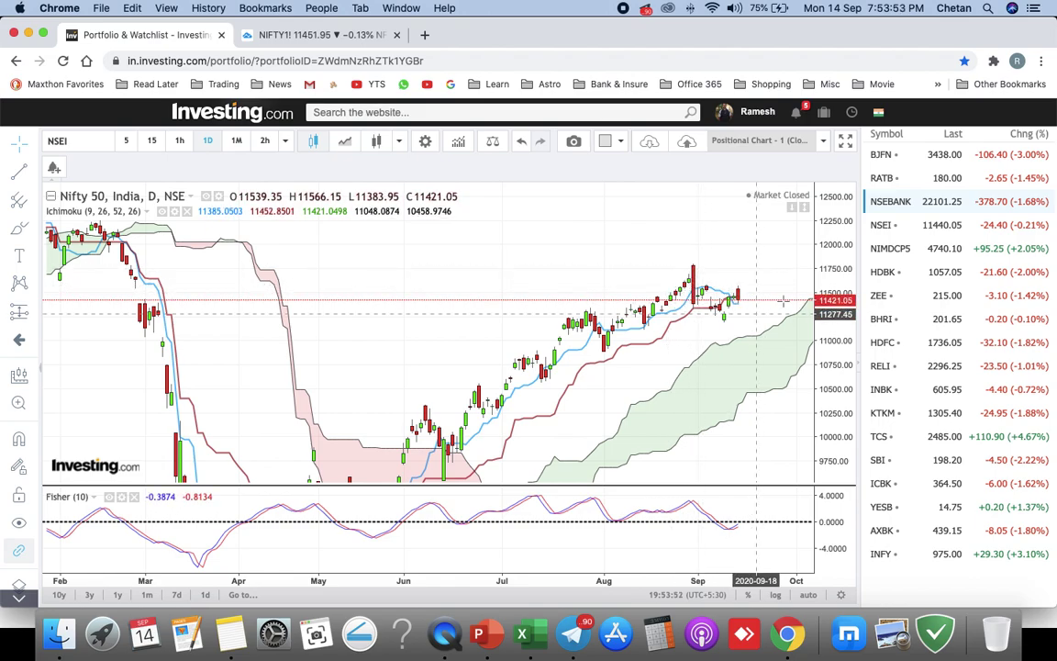
# Glance at the TradingView charts, return to the Investing.com Nifty 50 daily chart and examine recent candles against the Ichimoku cloud and Fisher indicator.
pyautogui.hotkey('ctrl', 'Tab')
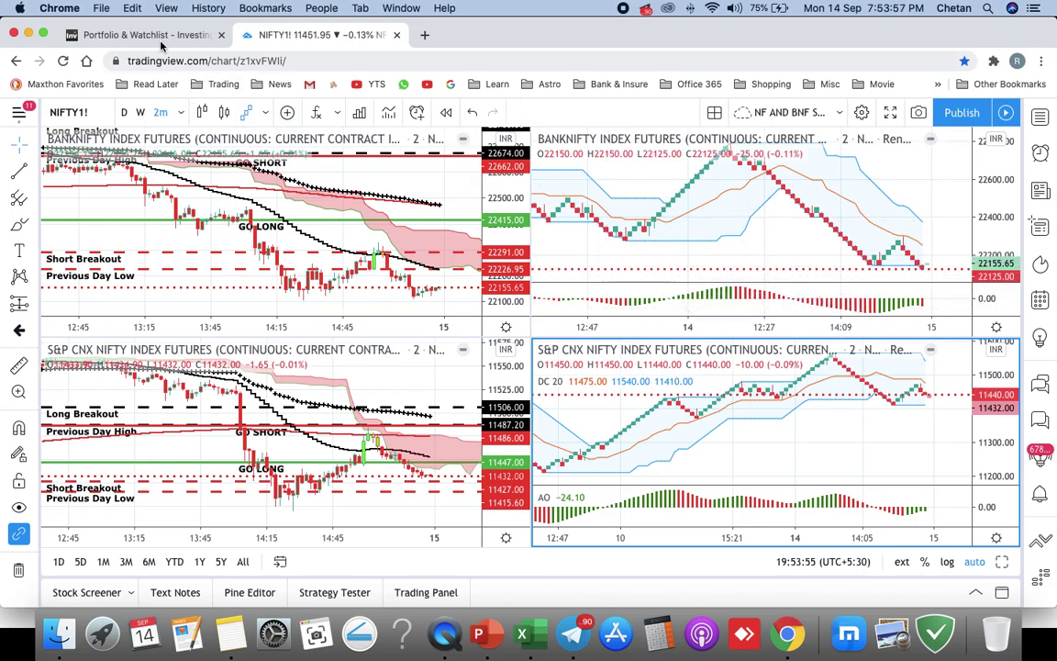
pyautogui.click(129, 35)
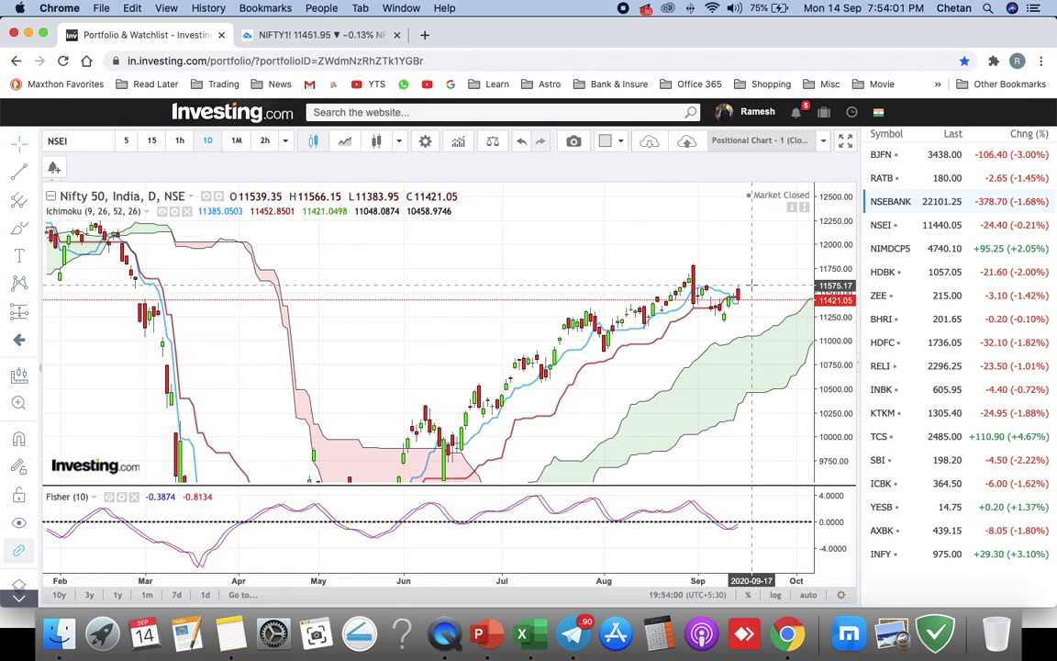
pyautogui.scroll(3, 735, 280)
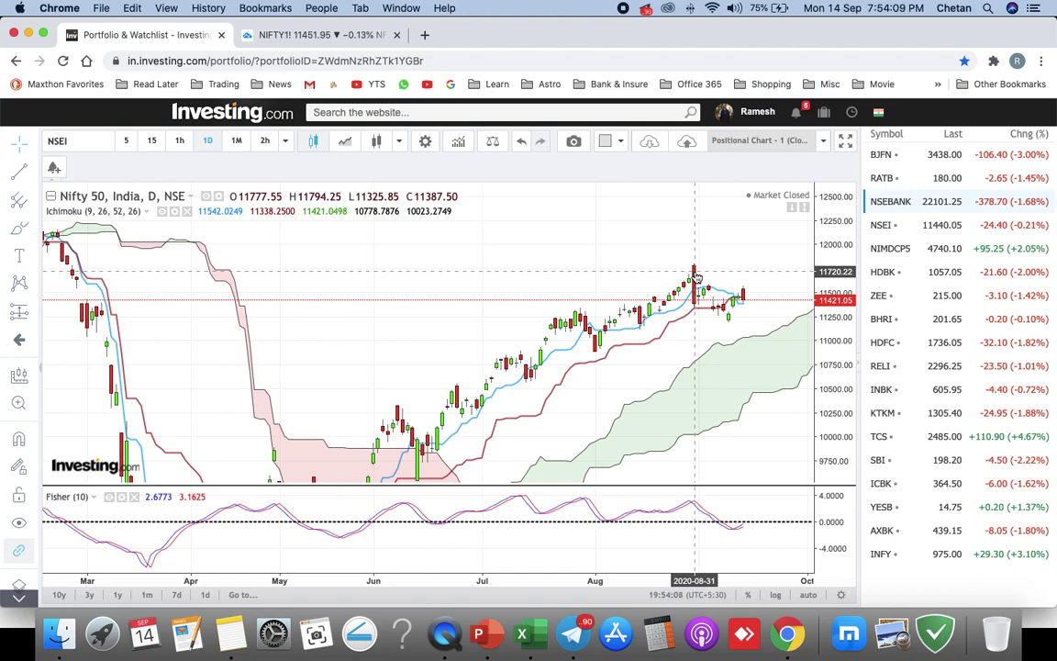
pyautogui.scroll(4, 695, 275)
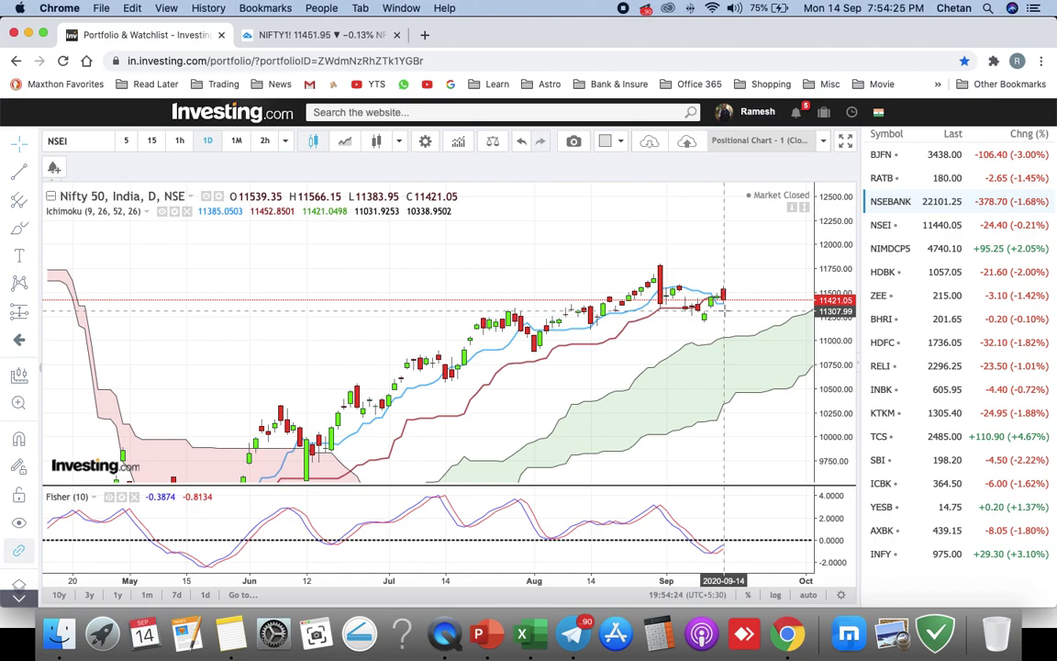
# Show NSEBANK on the Ichimoku cloud chart, enlarge its recent daily candles, and compare them with the cloud and Fisher indicator.
pyautogui.click(890, 202)
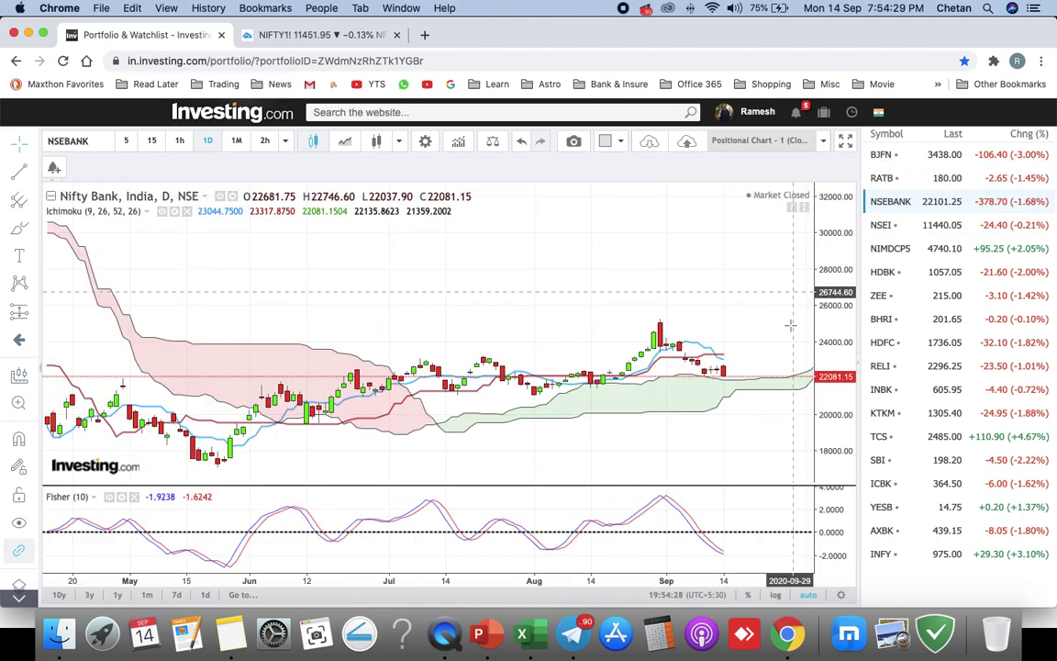
pyautogui.moveTo(832, 277); pyautogui.dragTo(760, 248)
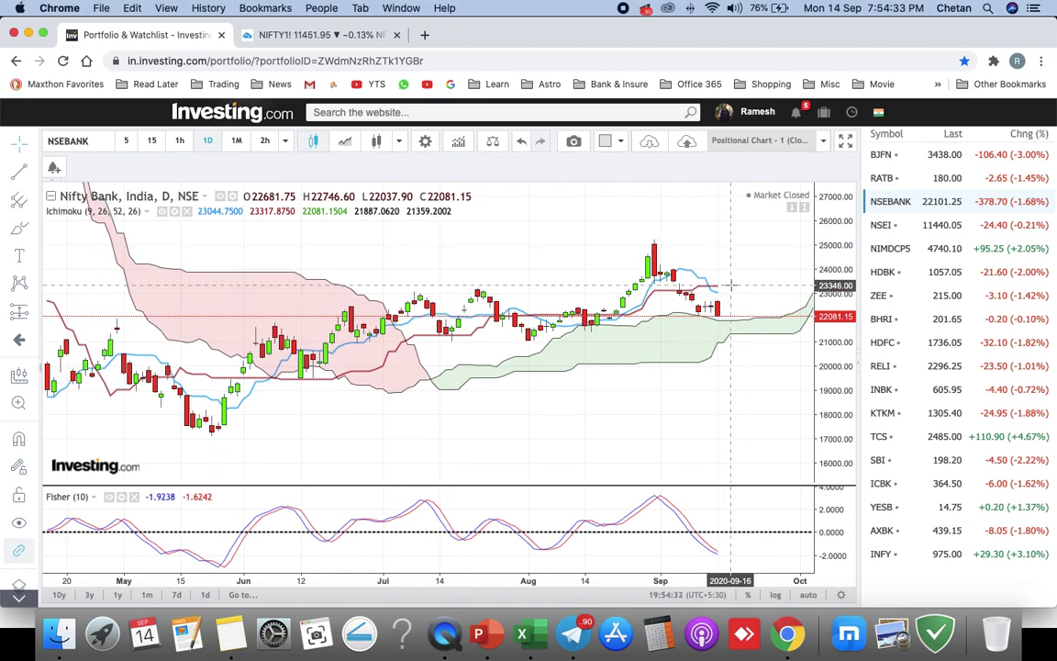
pyautogui.hotkey('ctrl', 'Tab')
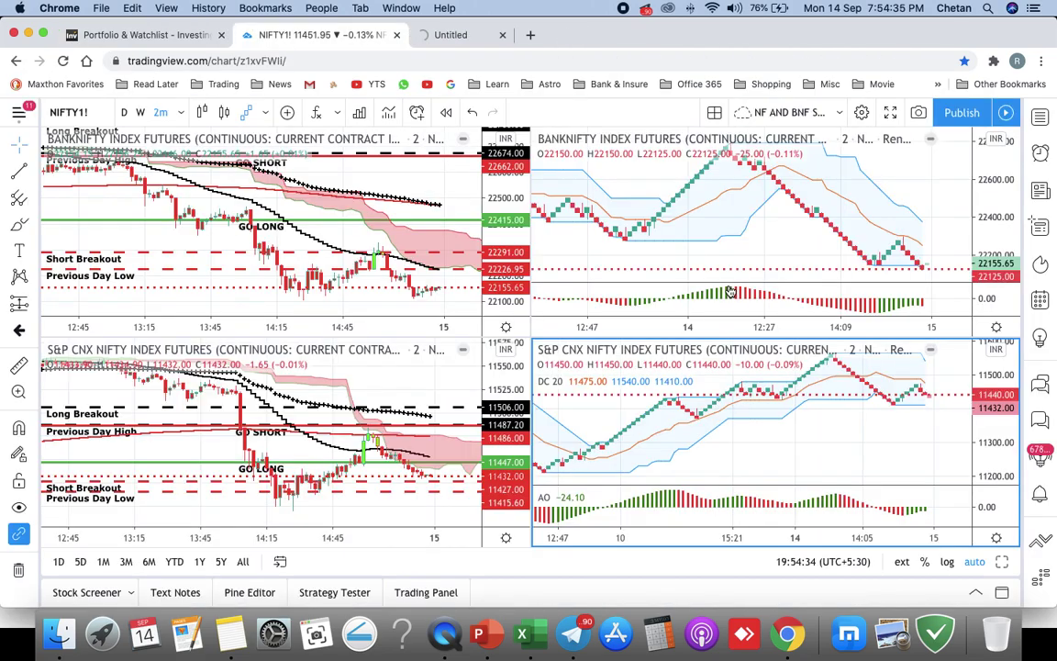
pyautogui.hotkey('ctrl', 'shift', 'Tab')
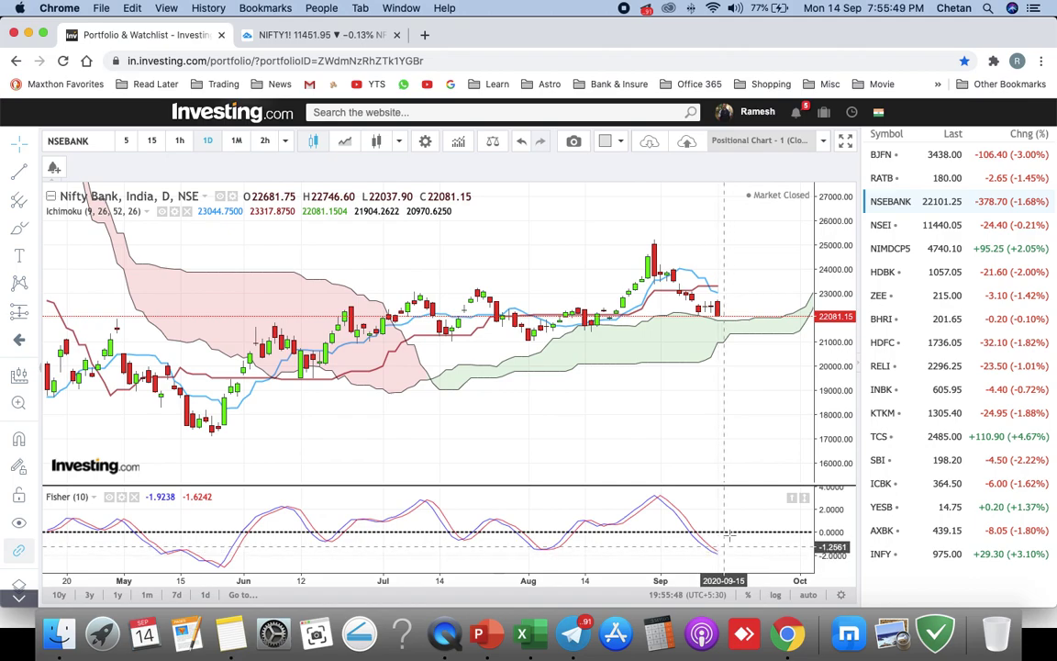
# Load the saved layout "Positional Chart - 2 (BB & Aroon)" and review Bollinger Bands and Aroon on the Nifty 50 and Nifty Bank daily charts.
pyautogui.click(648, 141)
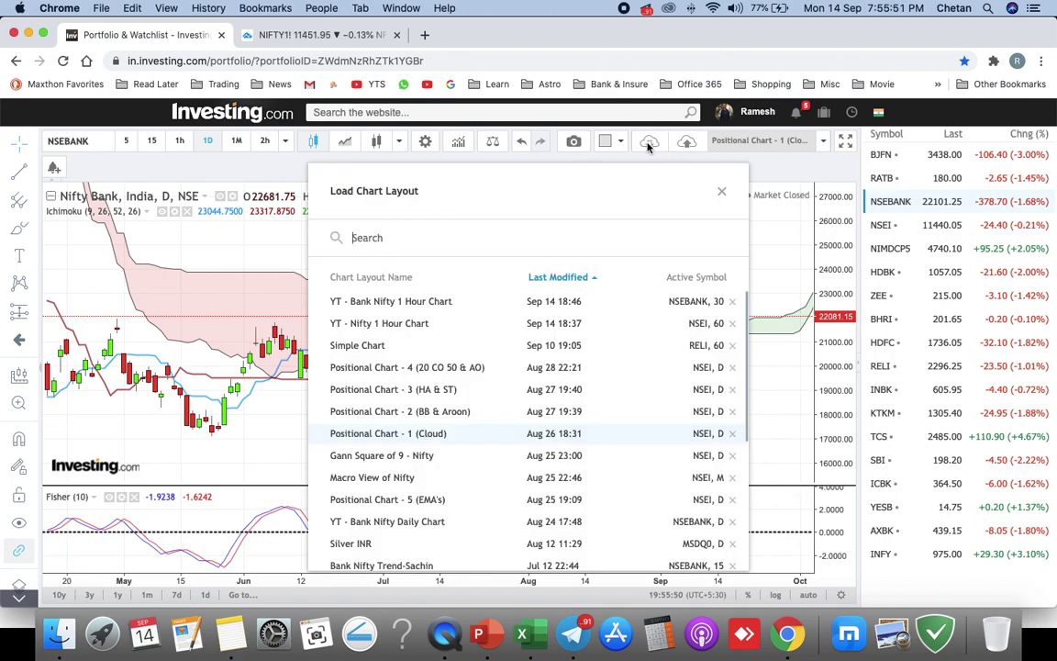
pyautogui.click(420, 411)
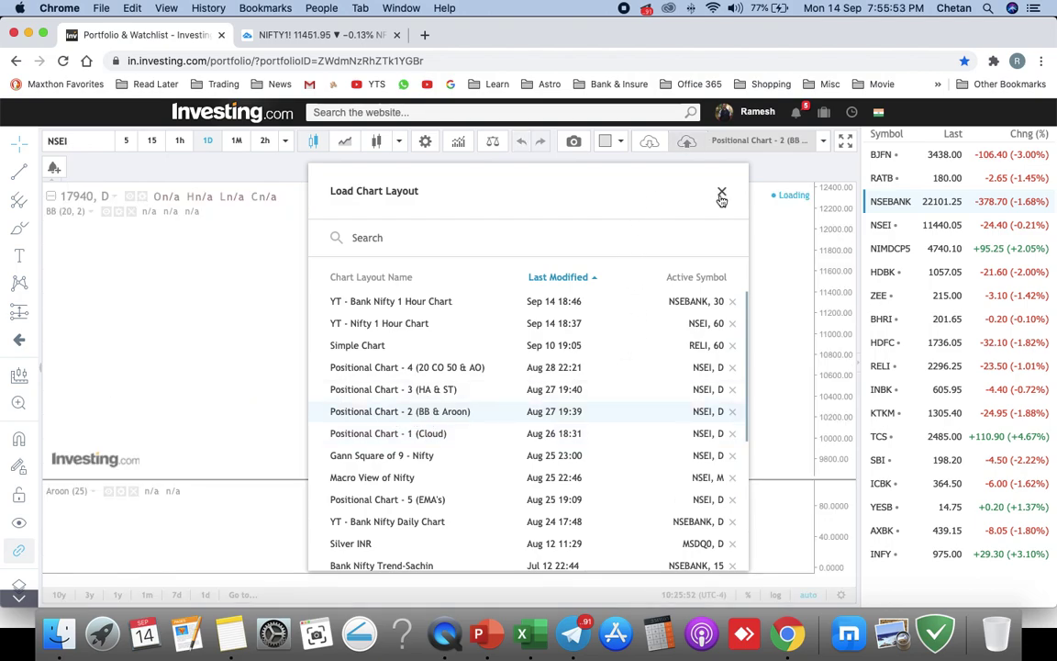
pyautogui.click(723, 195)
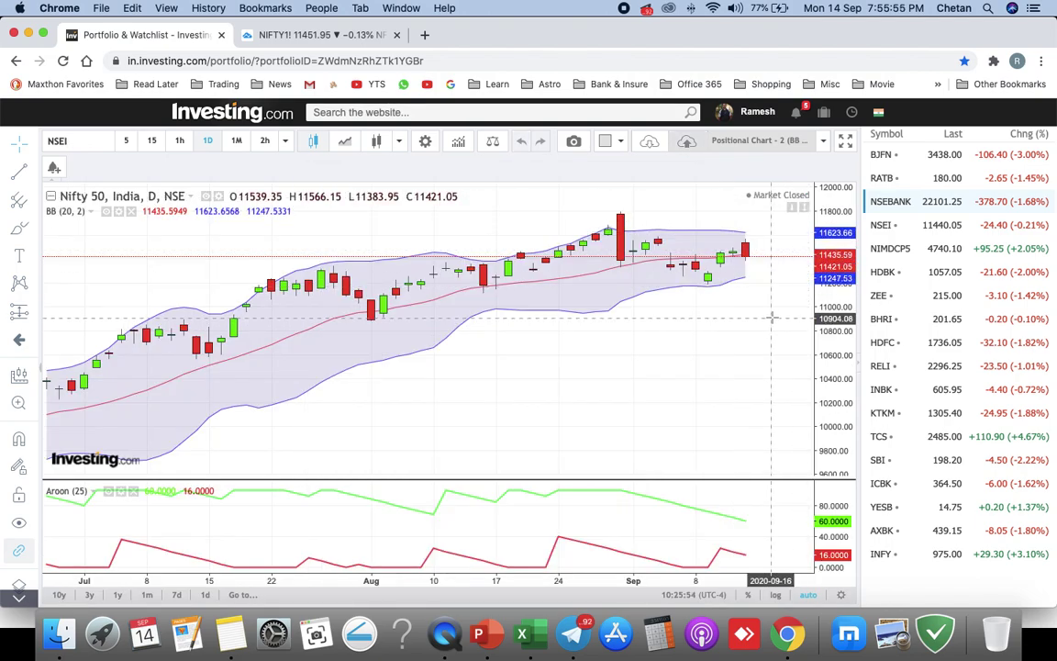
pyautogui.scroll(3, 829, 294)
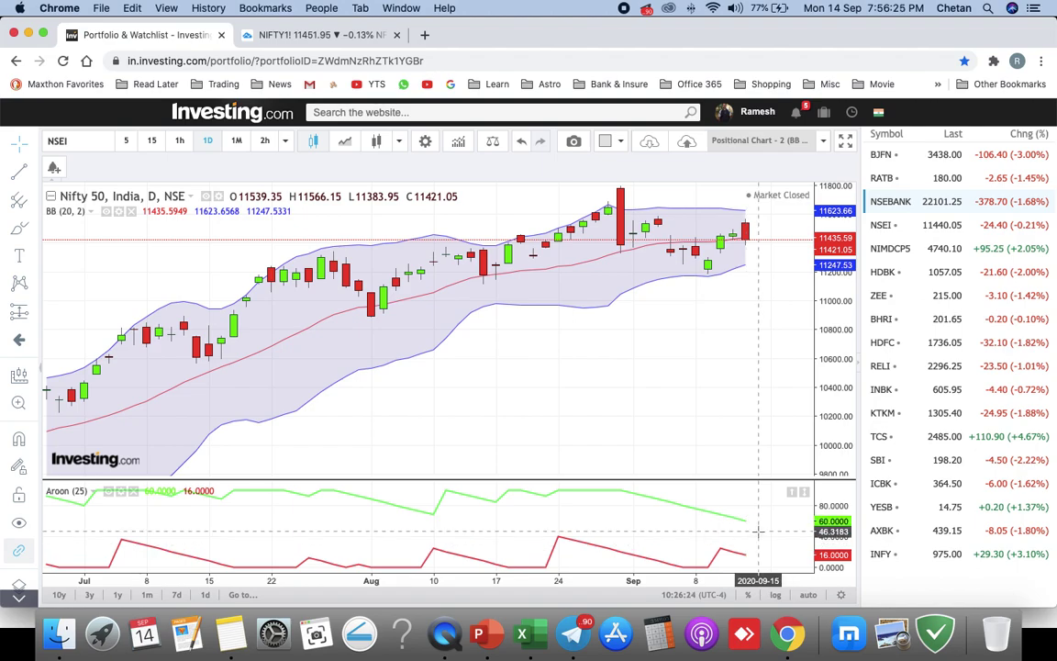
pyautogui.scroll(-3, 734, 530)
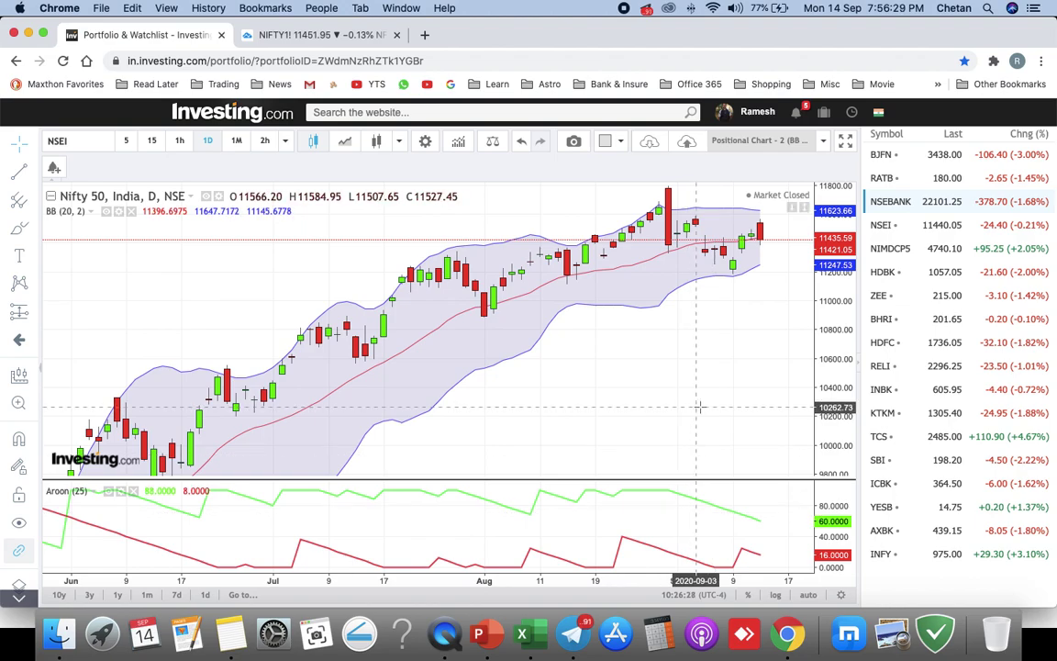
pyautogui.click(886, 225)
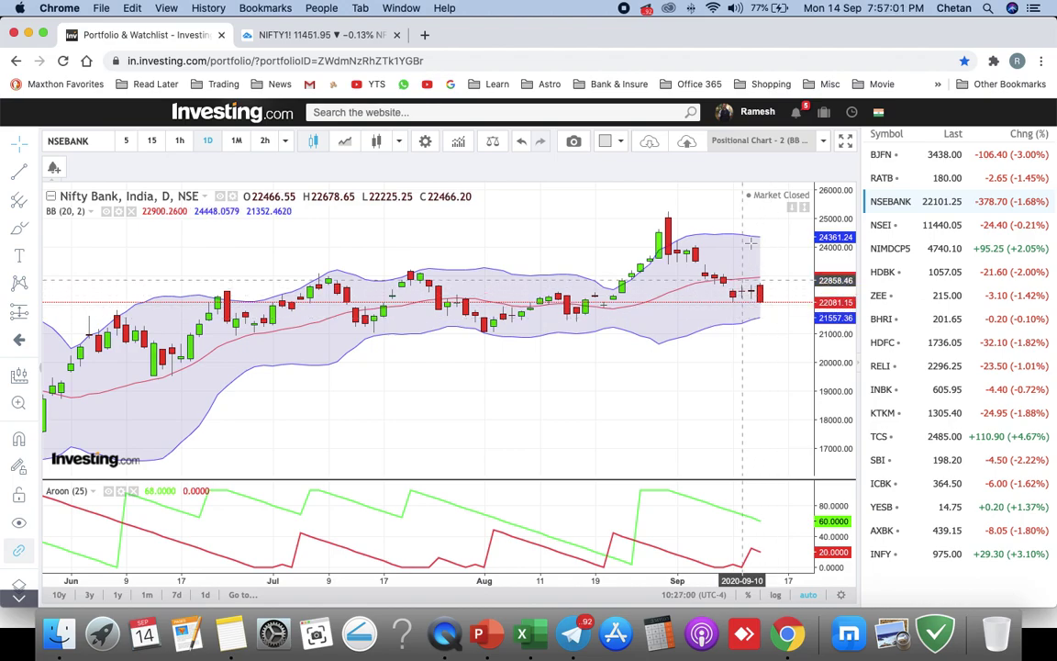
# Load the saved layout "Positional Chart - 3 (HA & ST)" and enlarge the recent Nifty 50 Heikin Ashi candles to examine the SuperTrend lines and DMI.
pyautogui.click(657, 144)
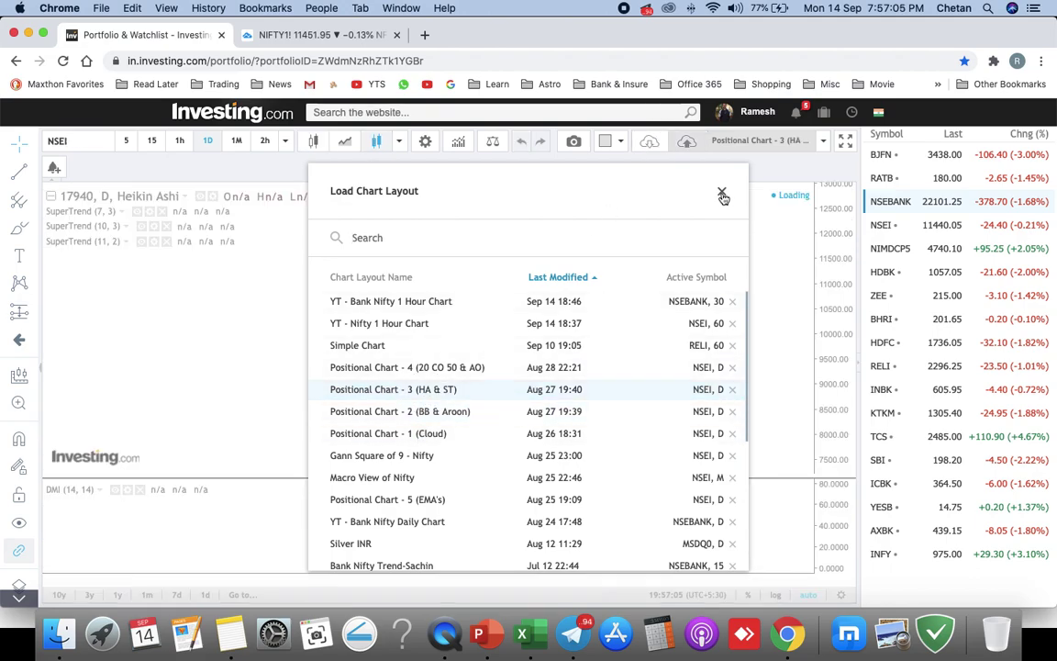
pyautogui.click(721, 191)
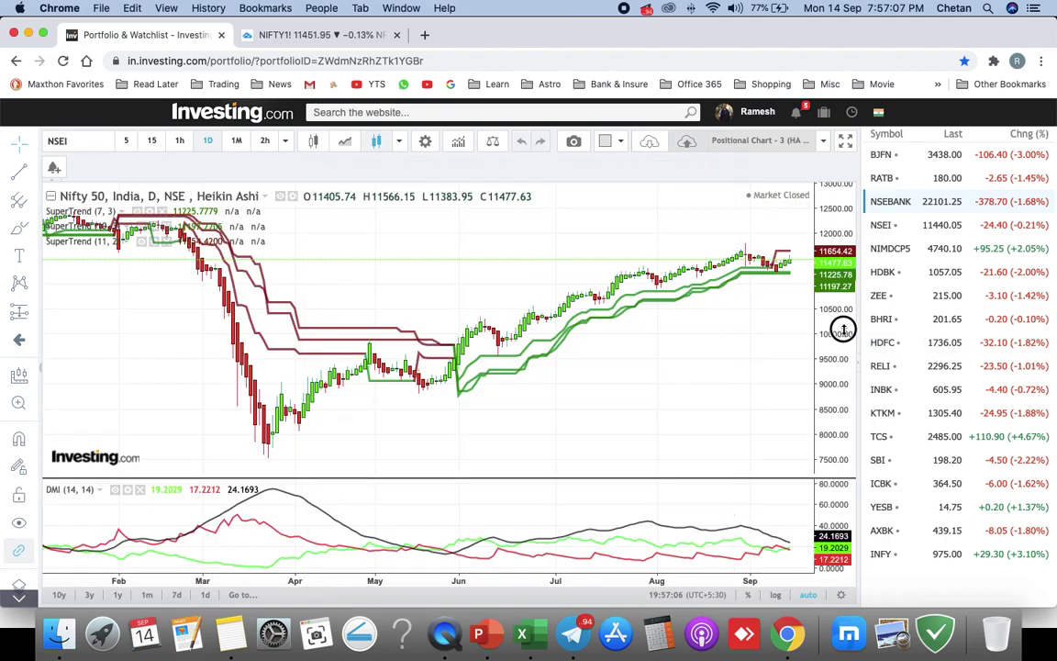
pyautogui.moveTo(842, 310); pyautogui.dragTo(838, 328)
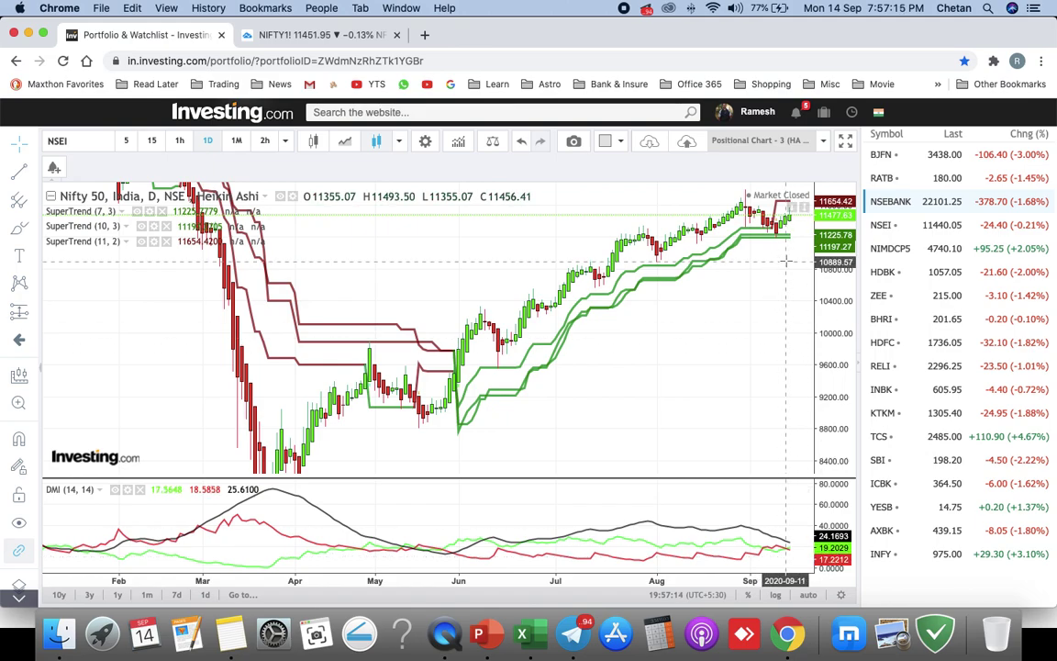
pyautogui.moveTo(762, 234); pyautogui.dragTo(671, 416)
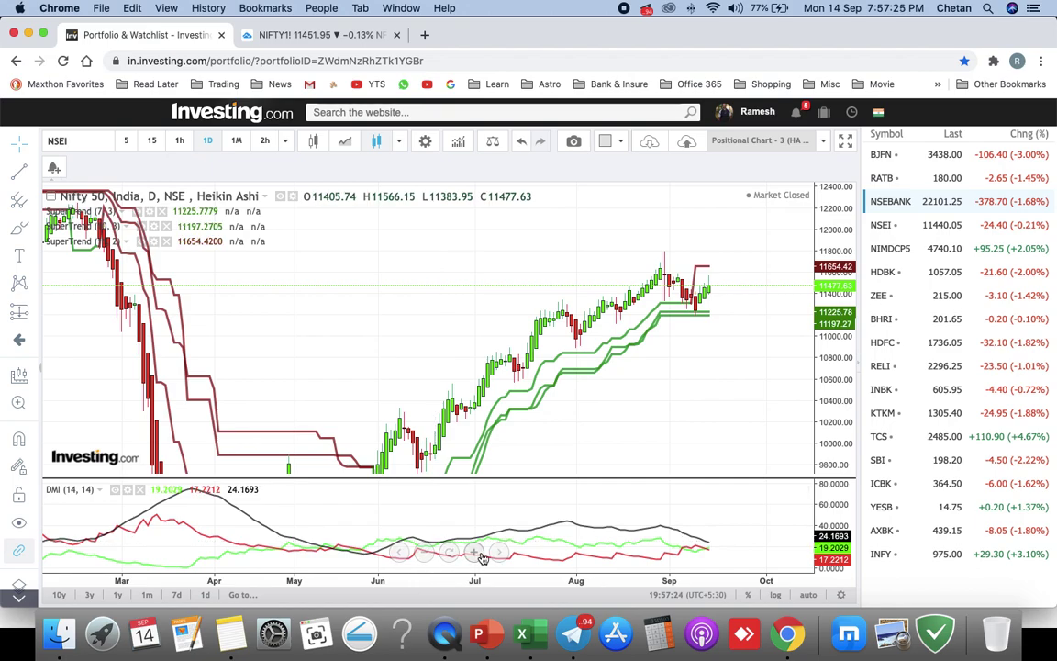
pyautogui.click(481, 553)
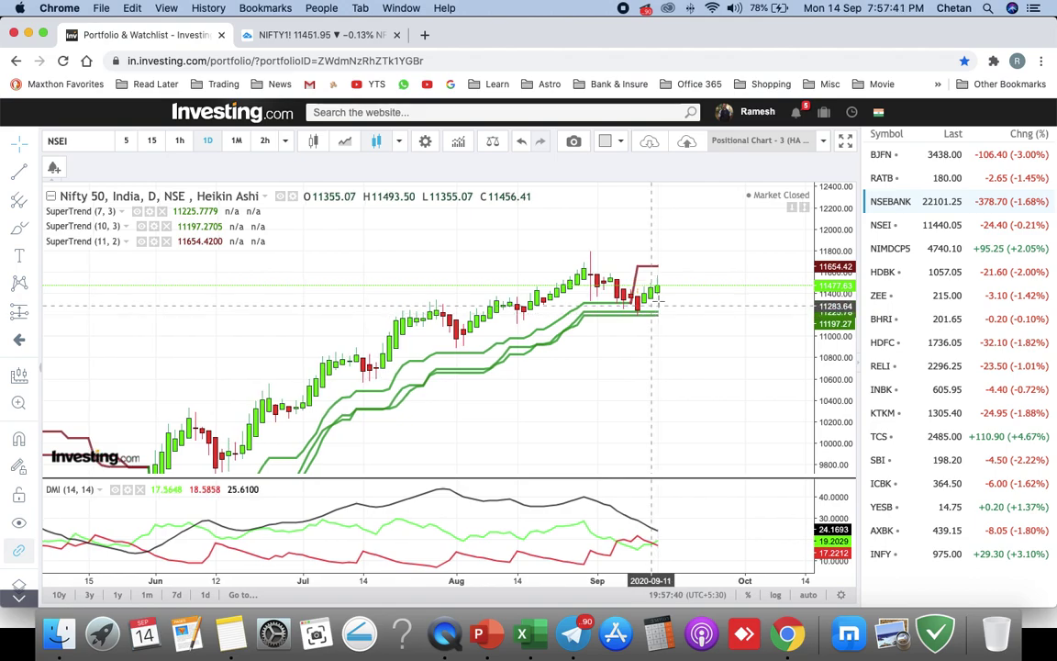
# Show NSEBANK on the Heikin Ashi chart and examine its daily candles back to April against the SuperTrend lines and DMI.
pyautogui.click(880, 207)
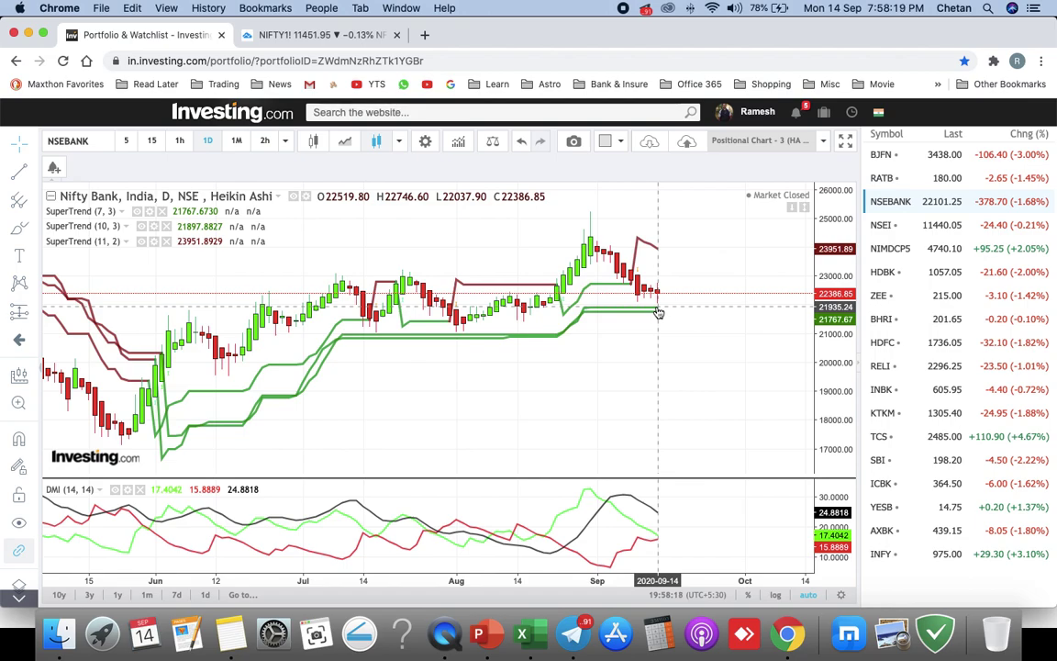
pyautogui.scroll(-2, 577, 354)
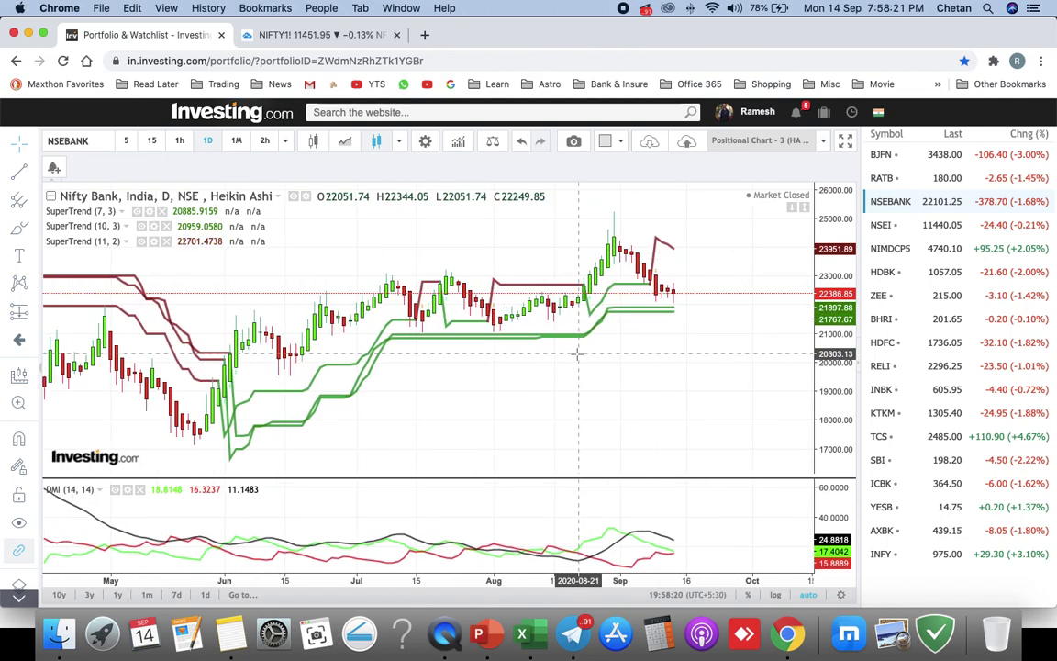
pyautogui.hscroll(-3, 576, 365)
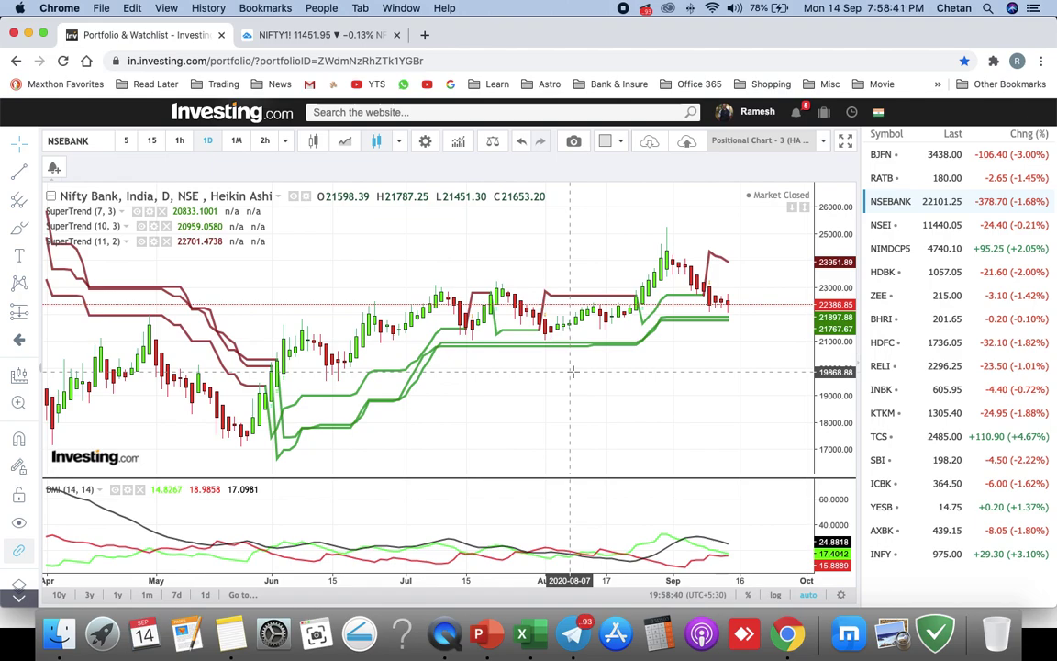
pyautogui.moveTo(581, 427); pyautogui.dragTo(636, 406)
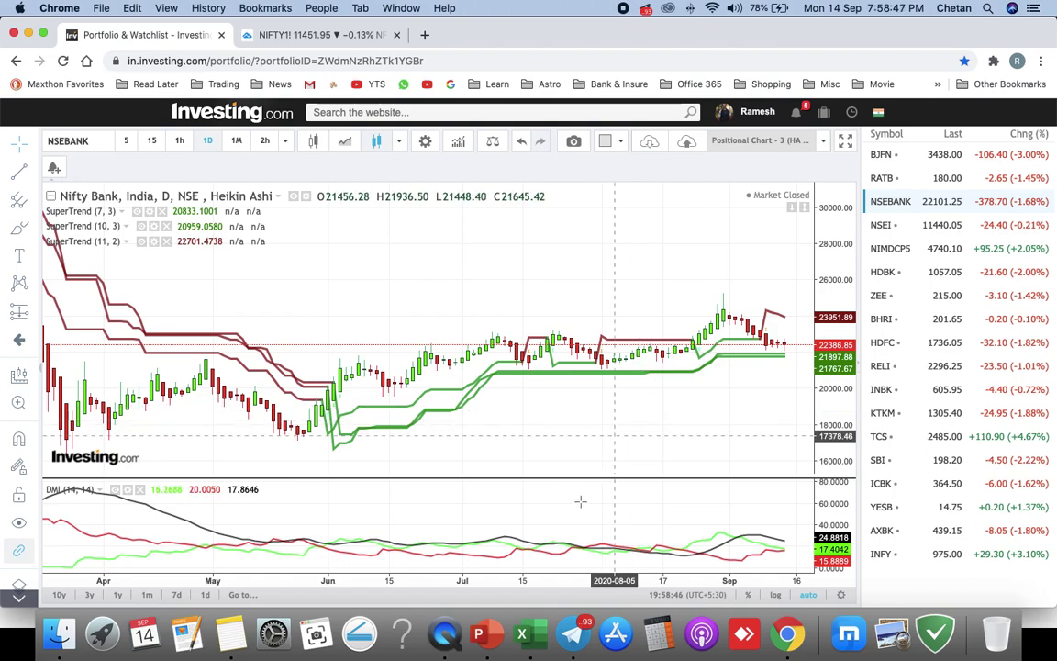
# Switch to the PowerPoint slide show and review the Key Data Points slide for Nifty and Bank Nifty.
pyautogui.press('super+Tab')
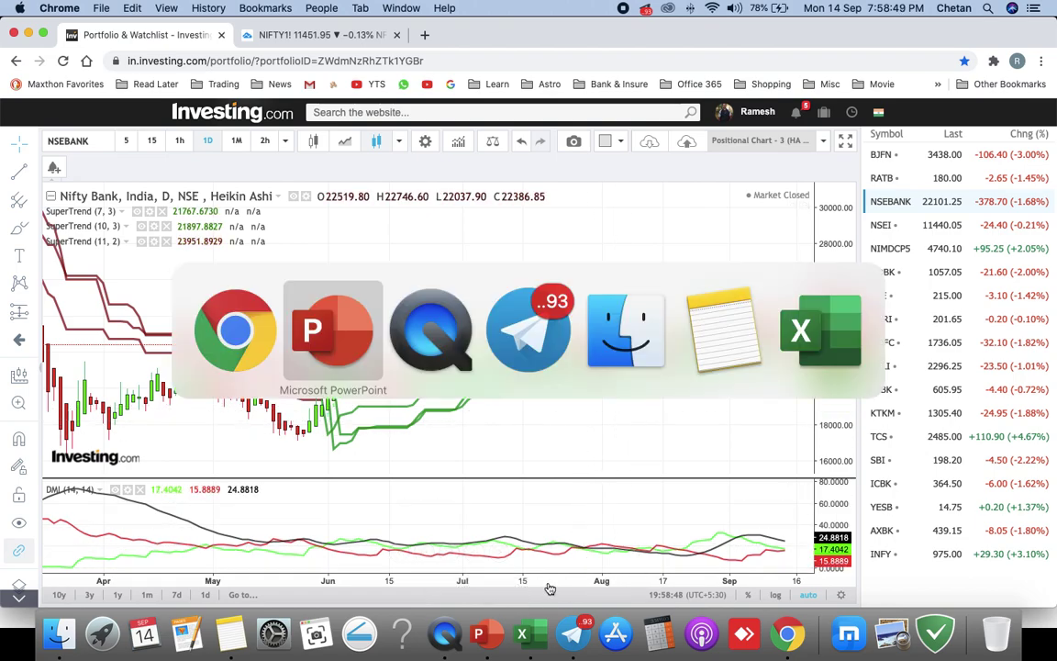
pyautogui.click(718, 406)
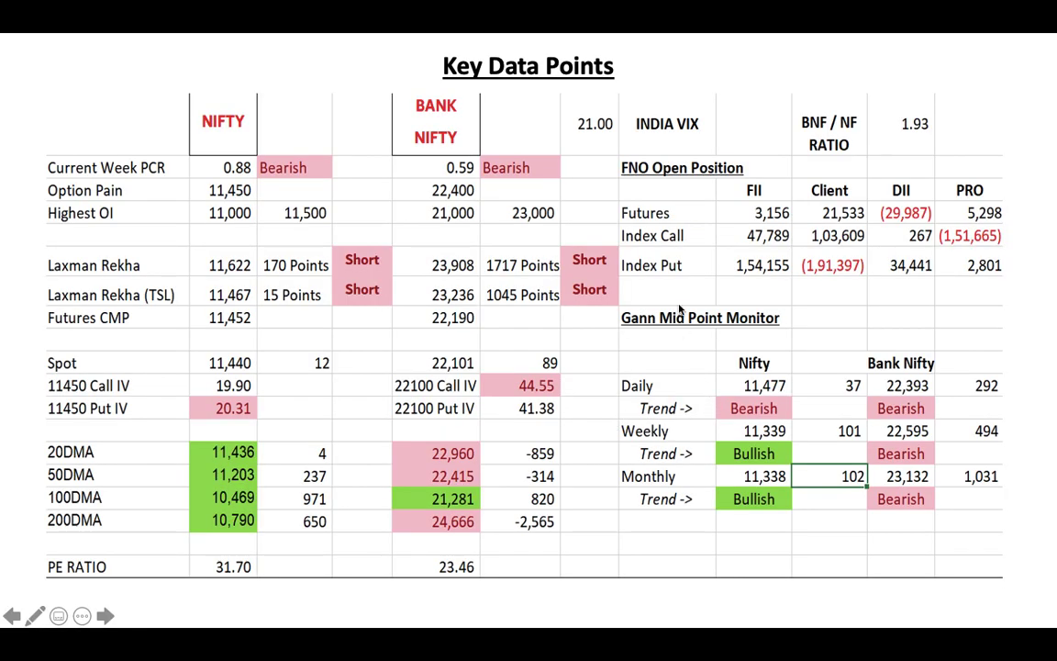